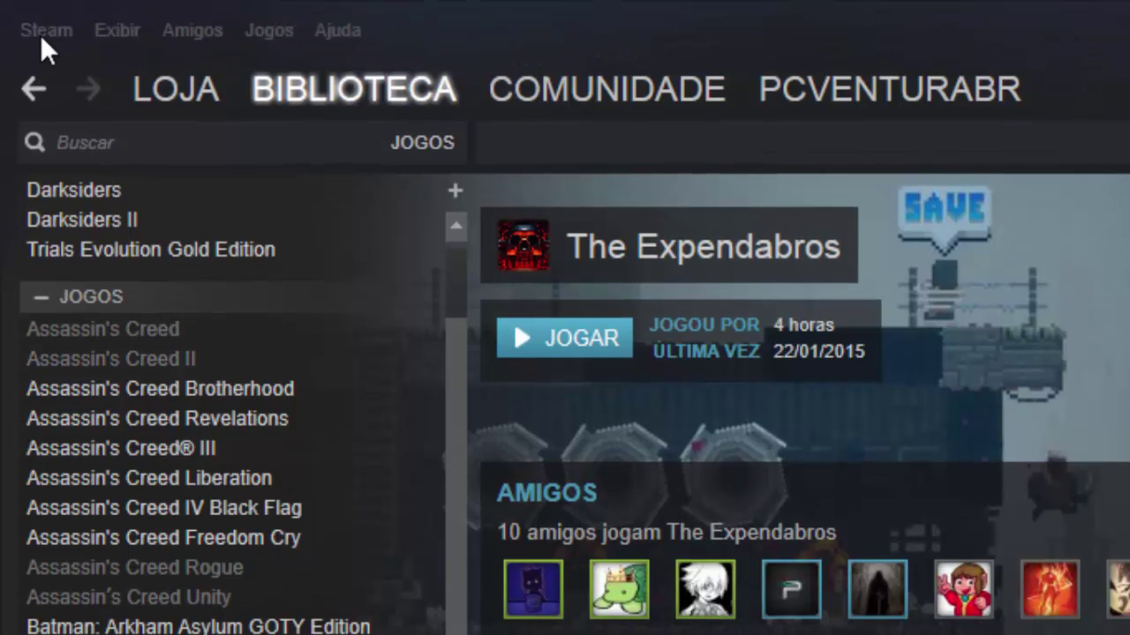
Step: Start a backup of installed programs and include only The Expendabros in it
{"action": "left_click", "coordinate": [42, 39]}
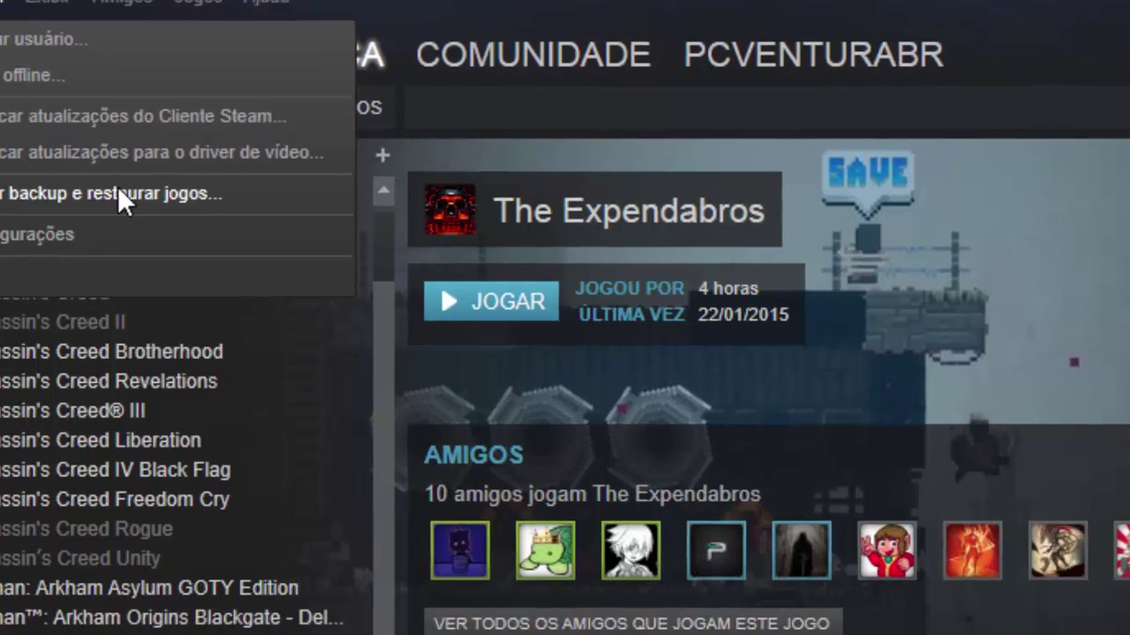
{"action": "left_click", "coordinate": [190, 231]}
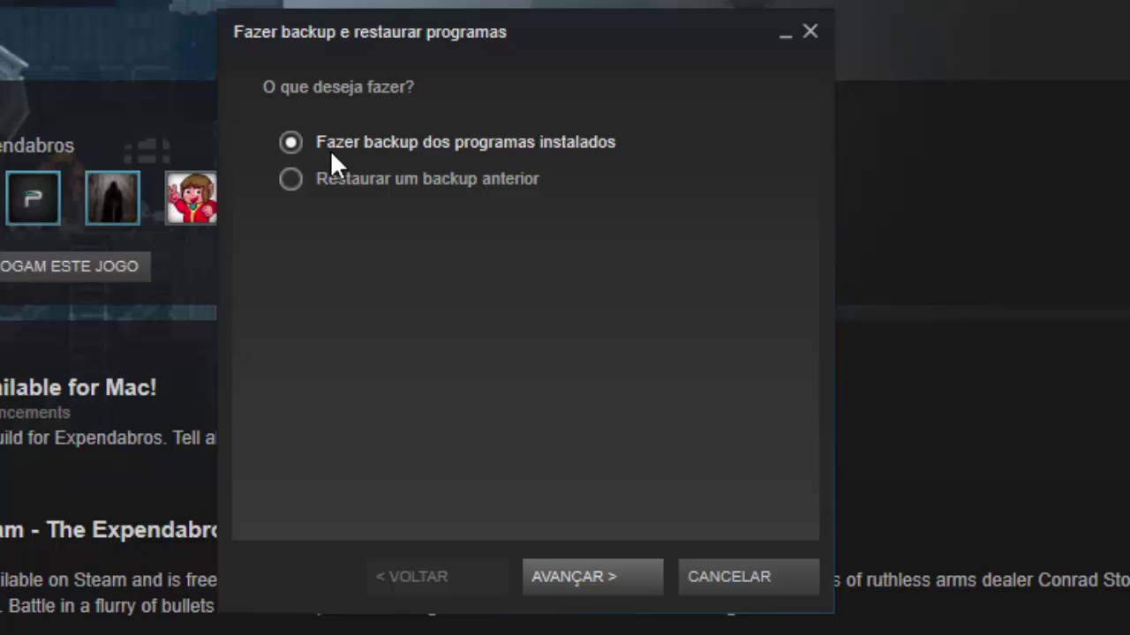
{"action": "left_click", "coordinate": [567, 577]}
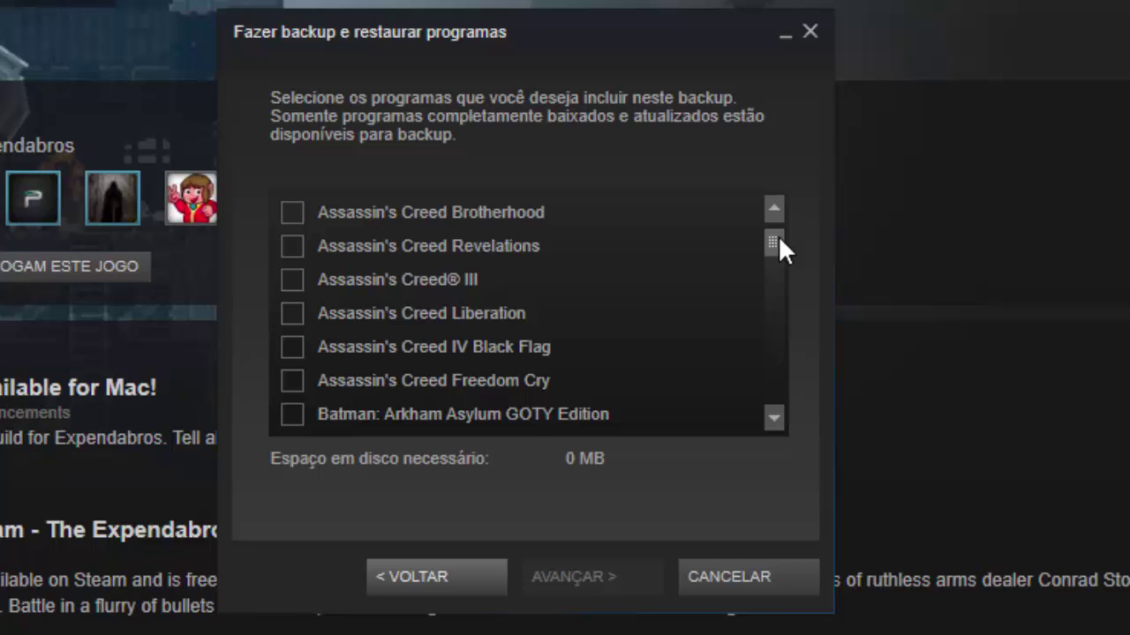
{"action": "left_click_drag", "start_coordinate": [774, 243], "coordinate": [760, 293]}
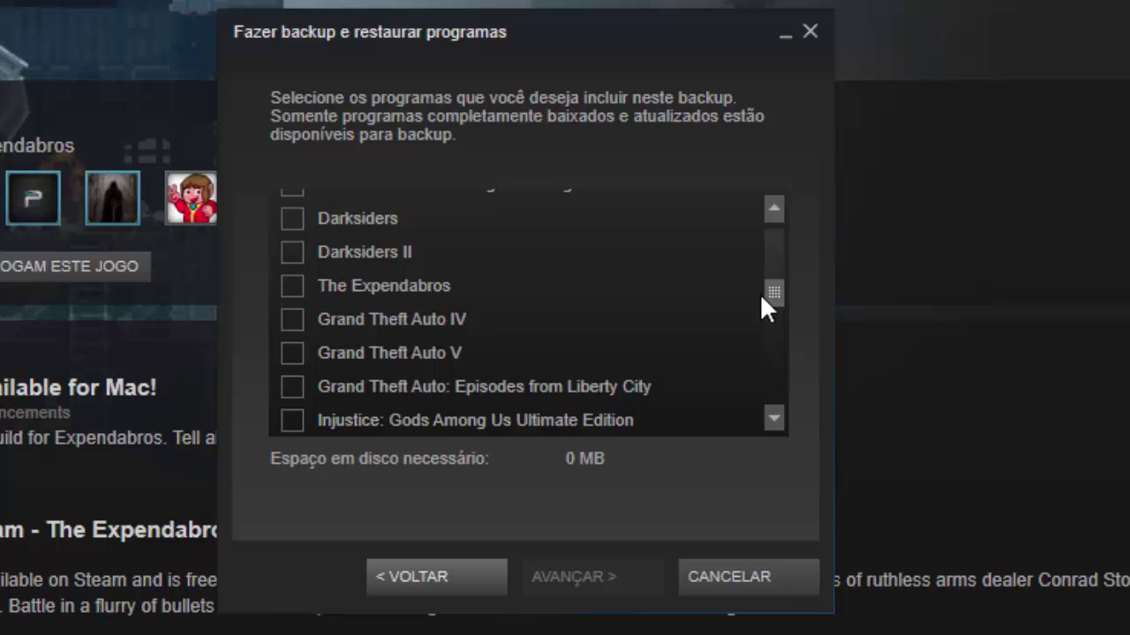
{"action": "left_click", "coordinate": [295, 287]}
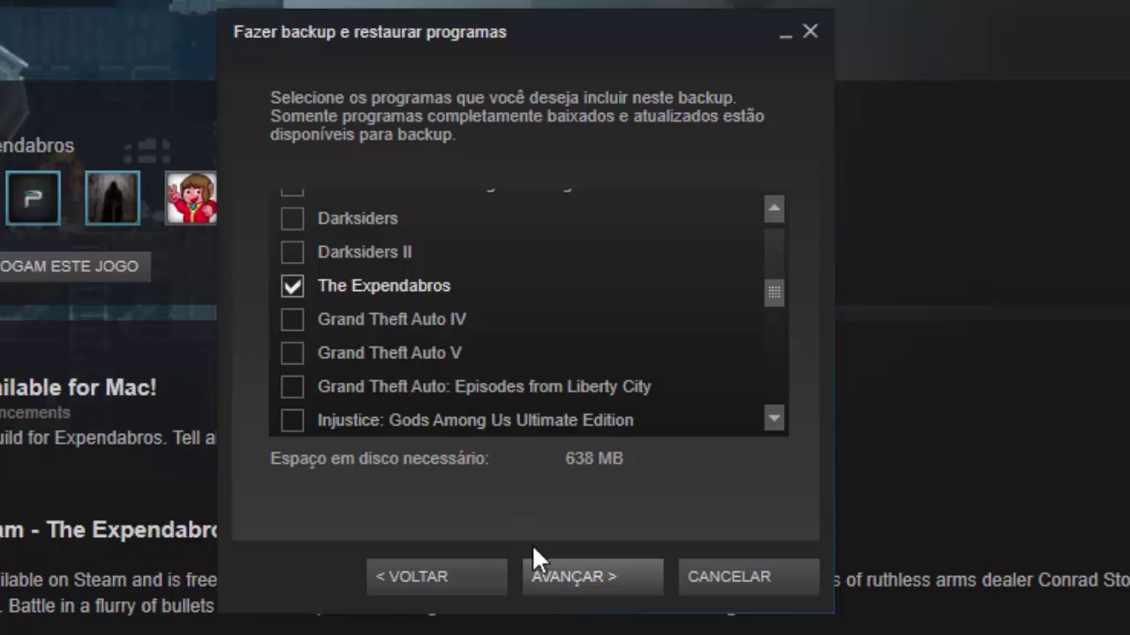
{"action": "left_click", "coordinate": [570, 580]}
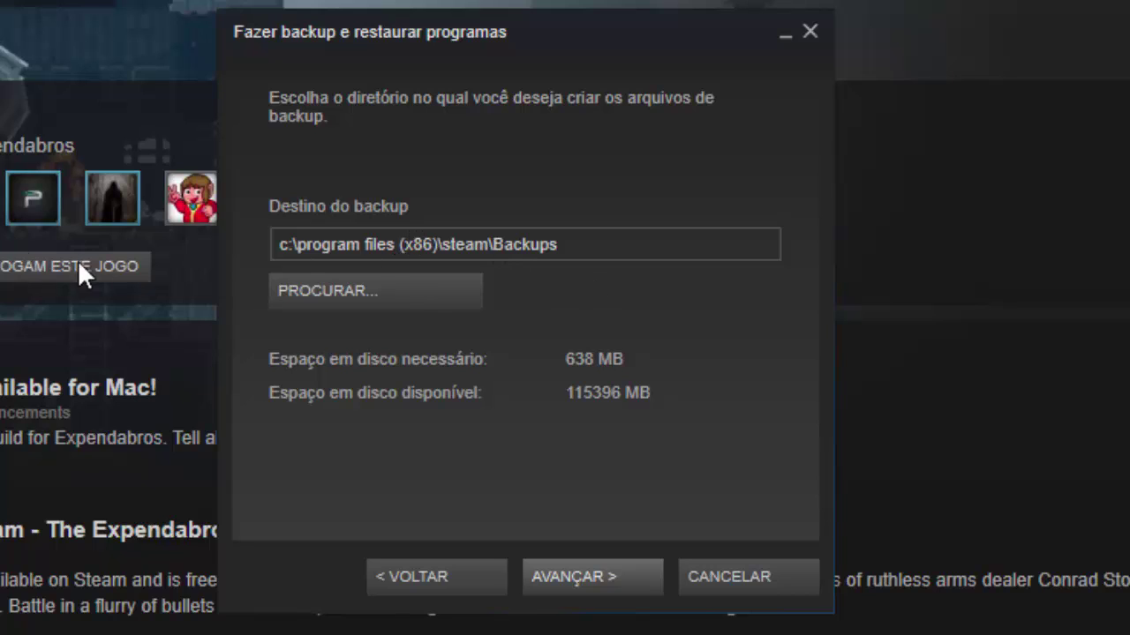
{"action": "left_click", "coordinate": [350, 304]}
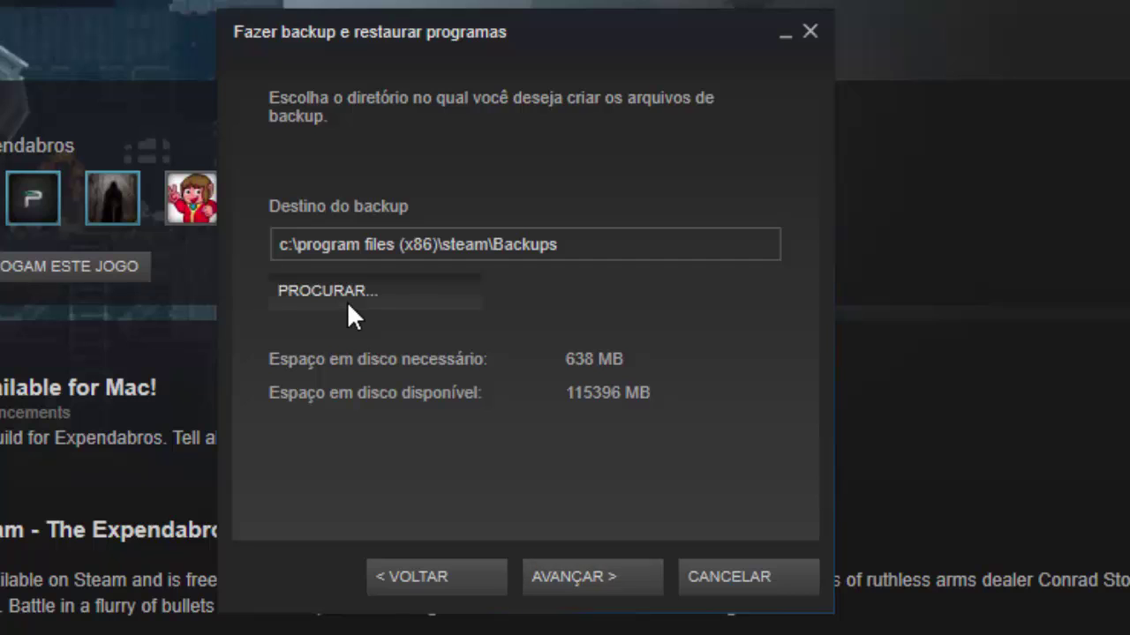
{"action": "left_click", "coordinate": [510, 120]}
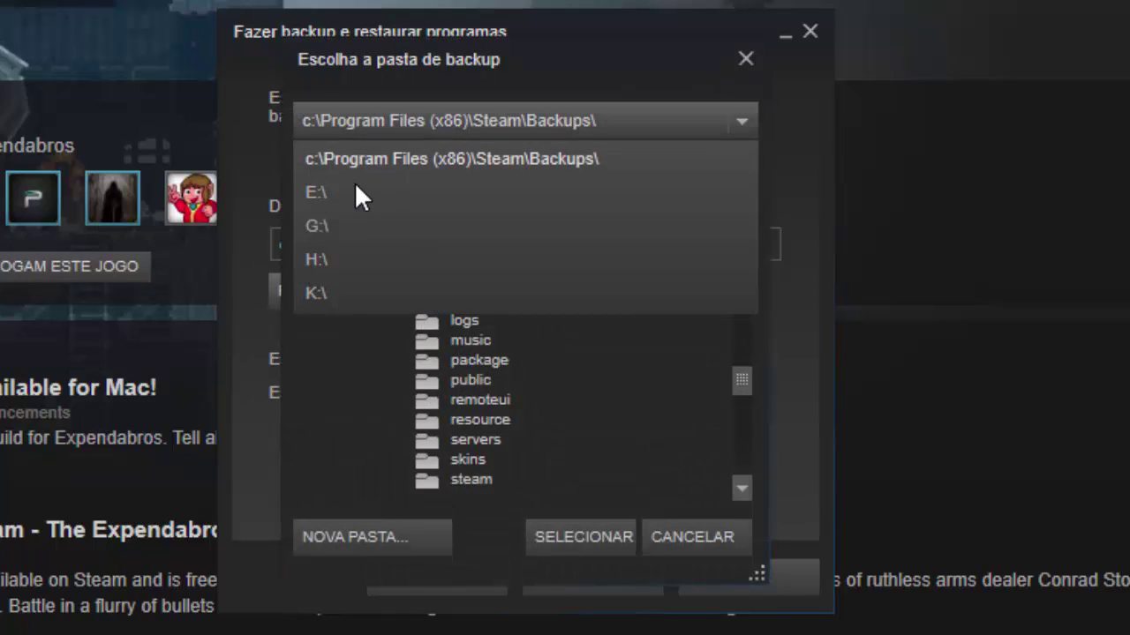
{"action": "left_click", "coordinate": [638, 446]}
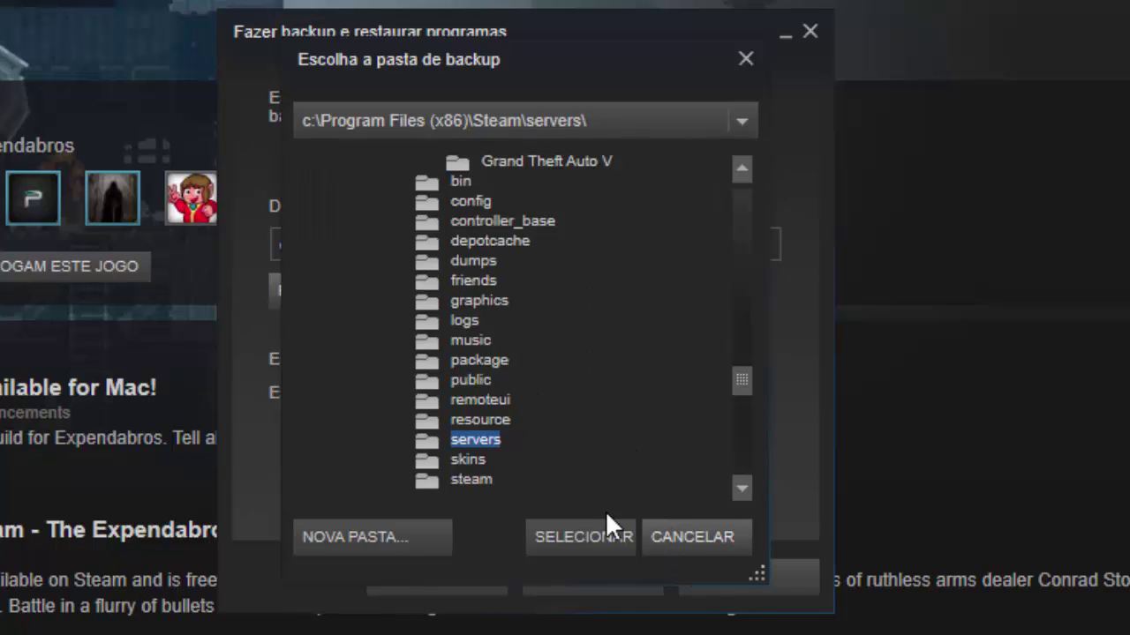
{"action": "left_click", "coordinate": [726, 540]}
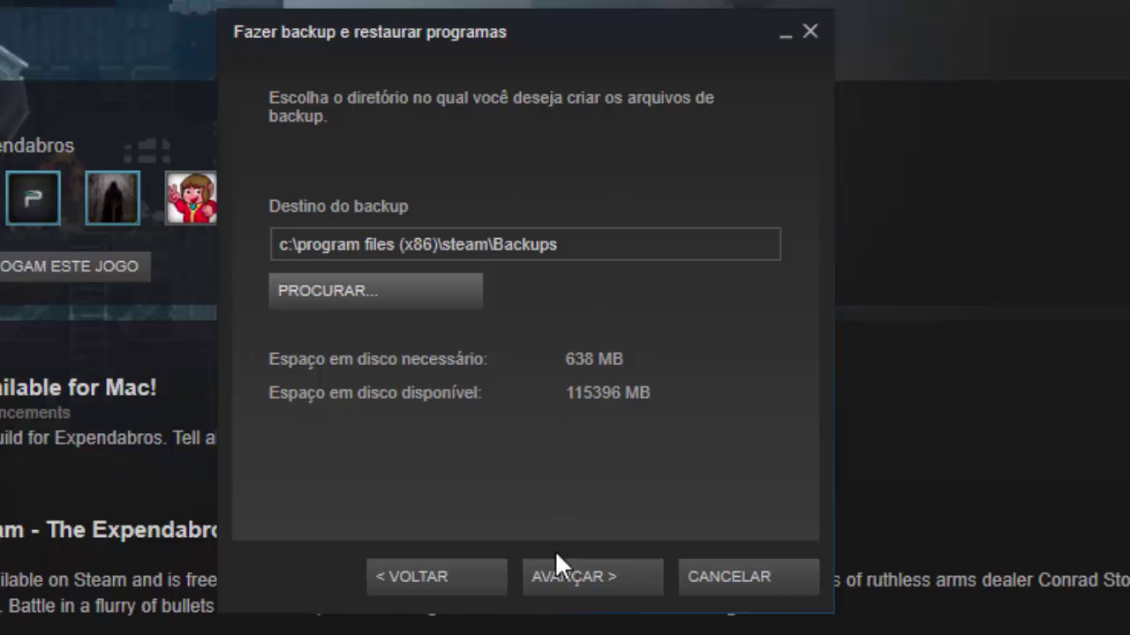
Step: Create the backup in the default steam\Backups destination with the file size set to DVD [4,7 GB]
{"action": "left_click", "coordinate": [583, 590]}
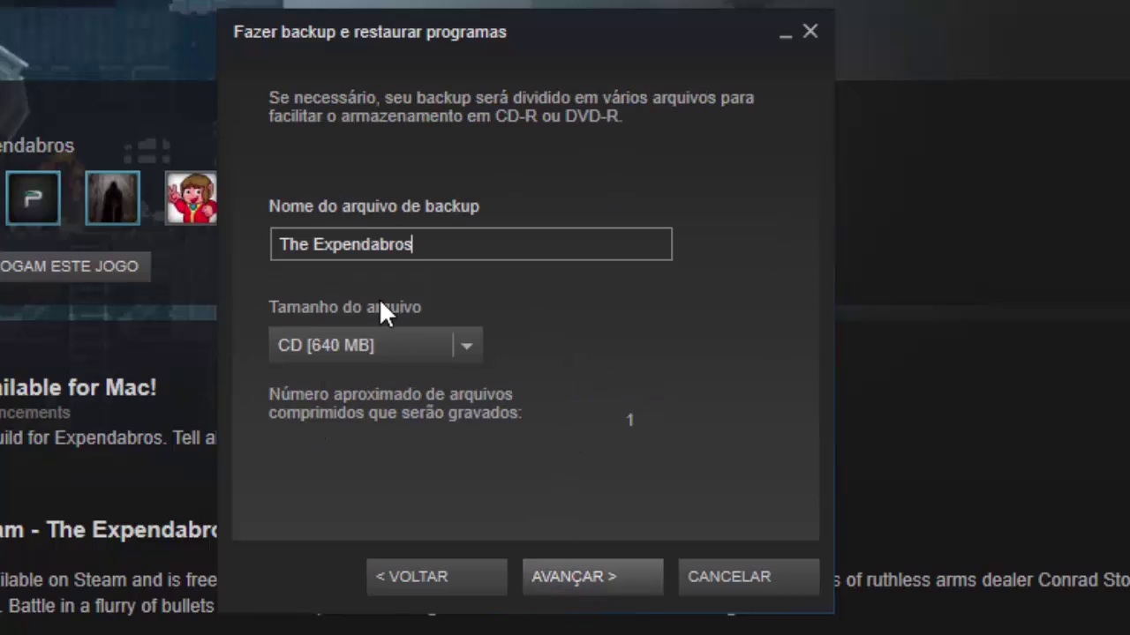
{"action": "left_click", "coordinate": [409, 355]}
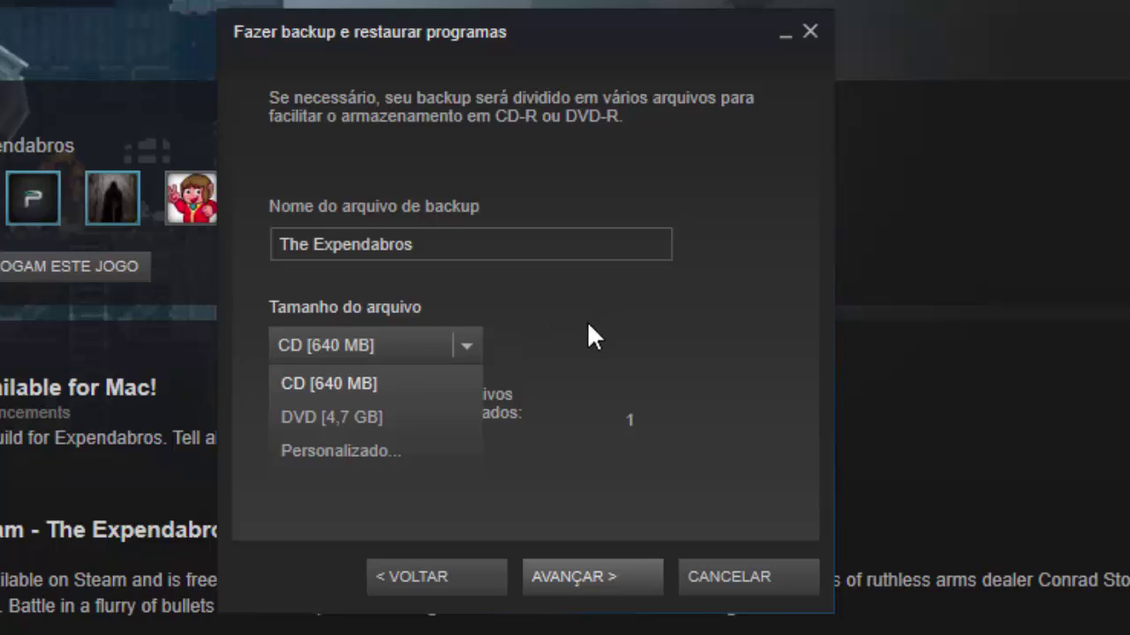
{"action": "left_click", "coordinate": [332, 415]}
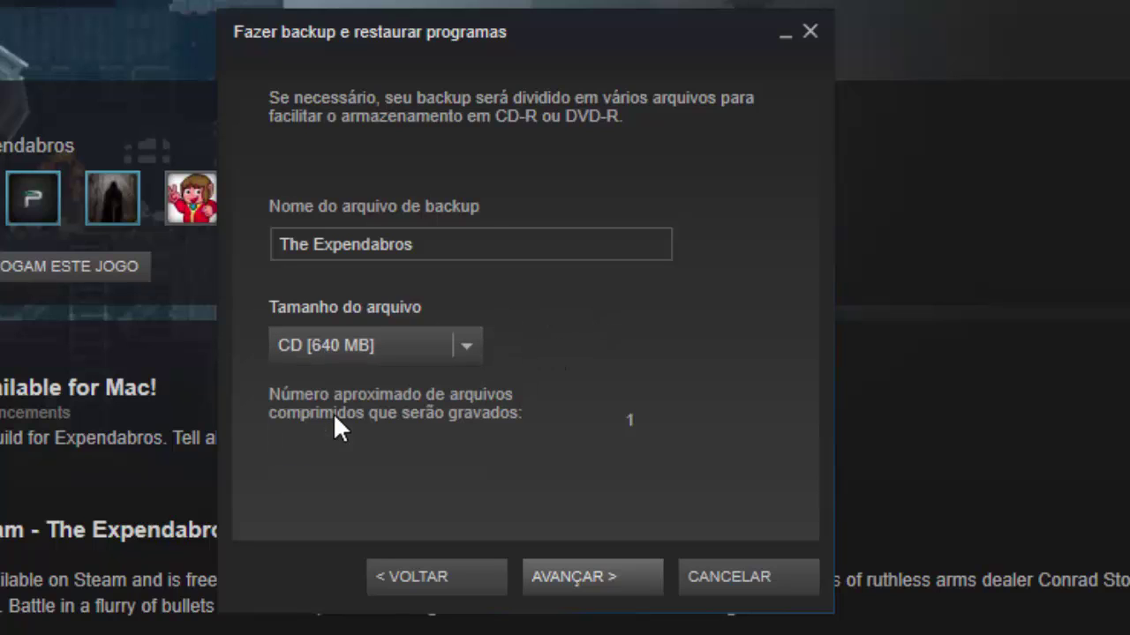
{"action": "left_click", "coordinate": [335, 347]}
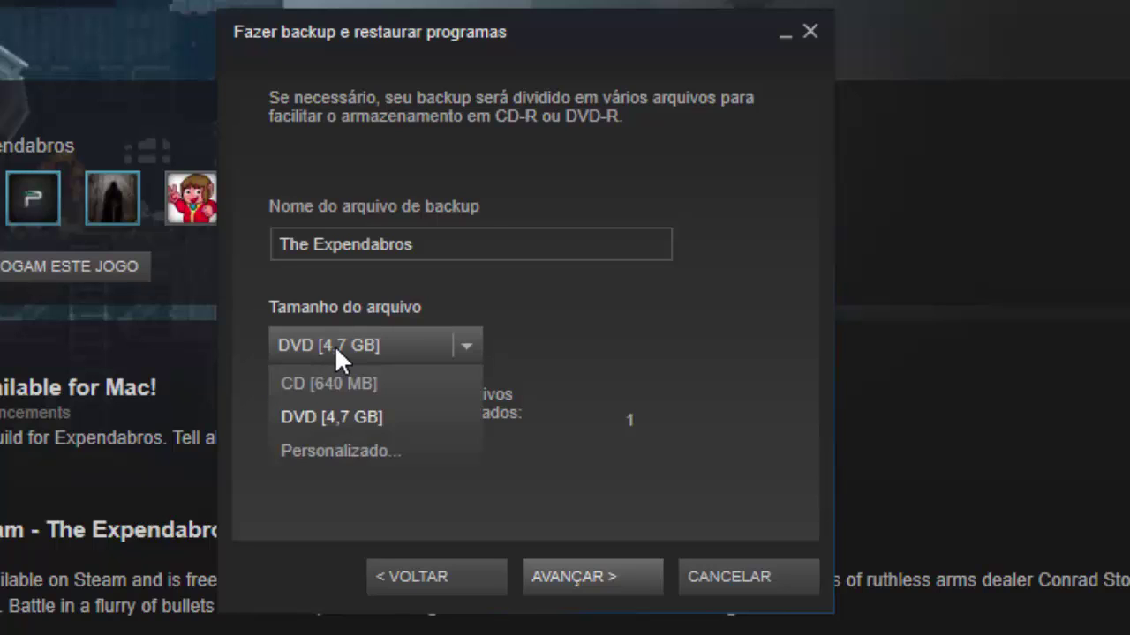
{"action": "left_click", "coordinate": [341, 414]}
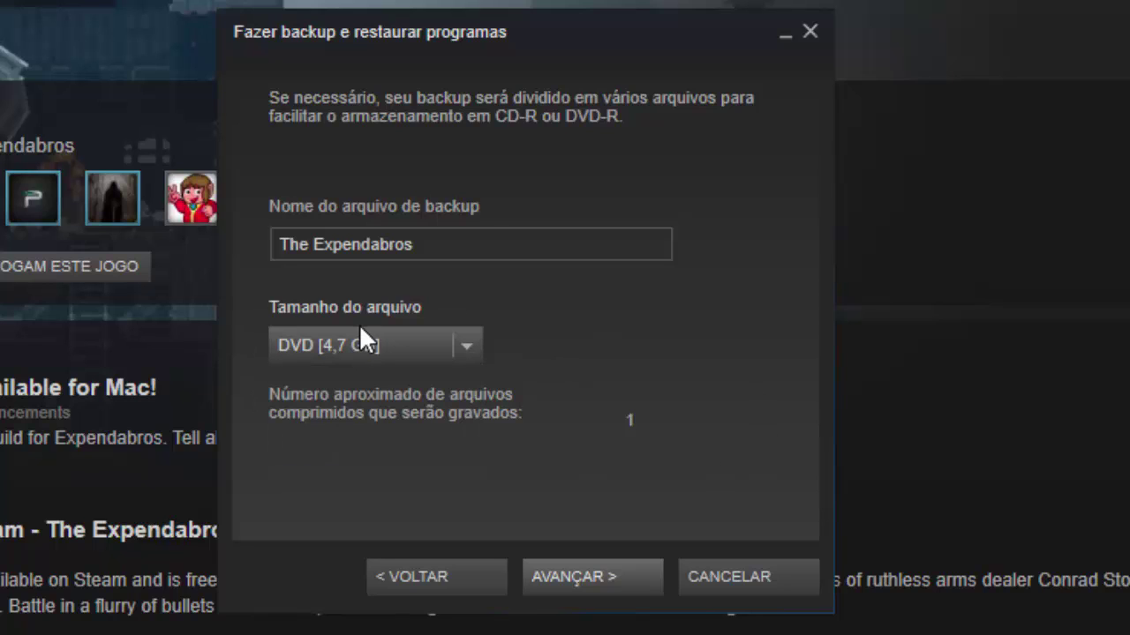
{"action": "left_click", "coordinate": [606, 574]}
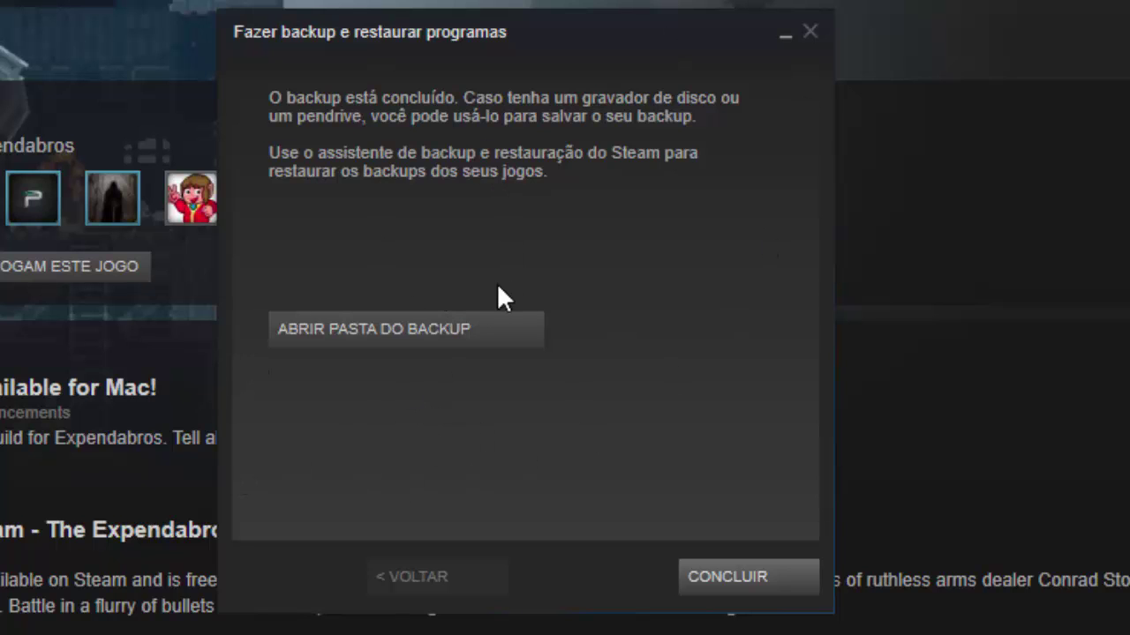
Step: Open the backup folder from the finished wizard and look inside the Grand Theft Auto V backup
{"action": "left_click", "coordinate": [323, 330]}
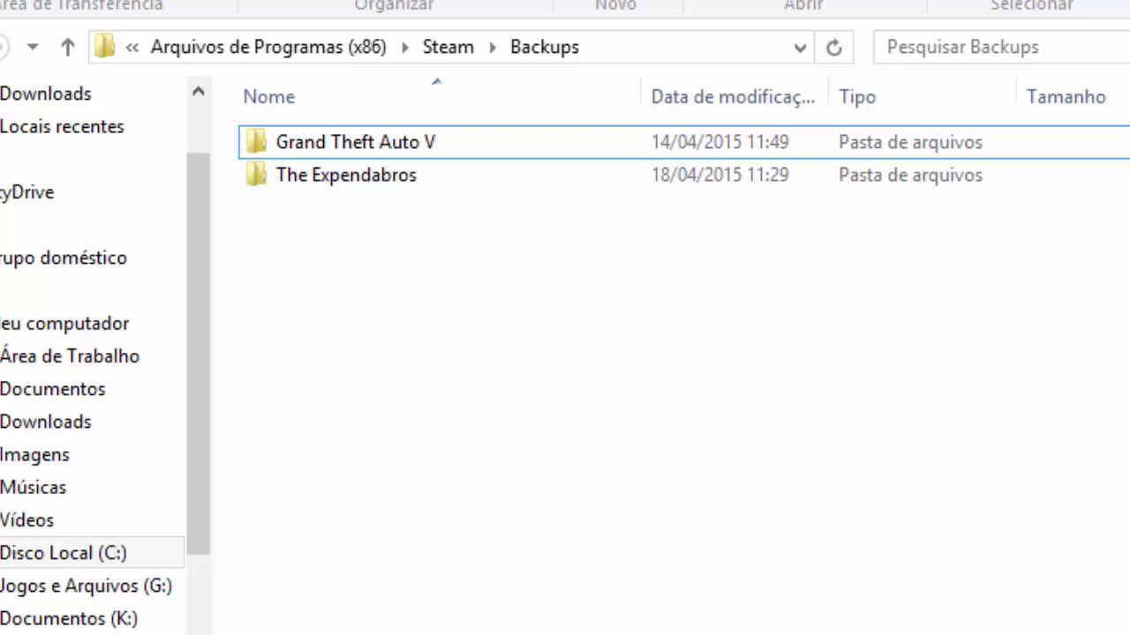
{"action": "left_click", "coordinate": [397, 168]}
{"action": "left_click", "coordinate": [357, 179]}
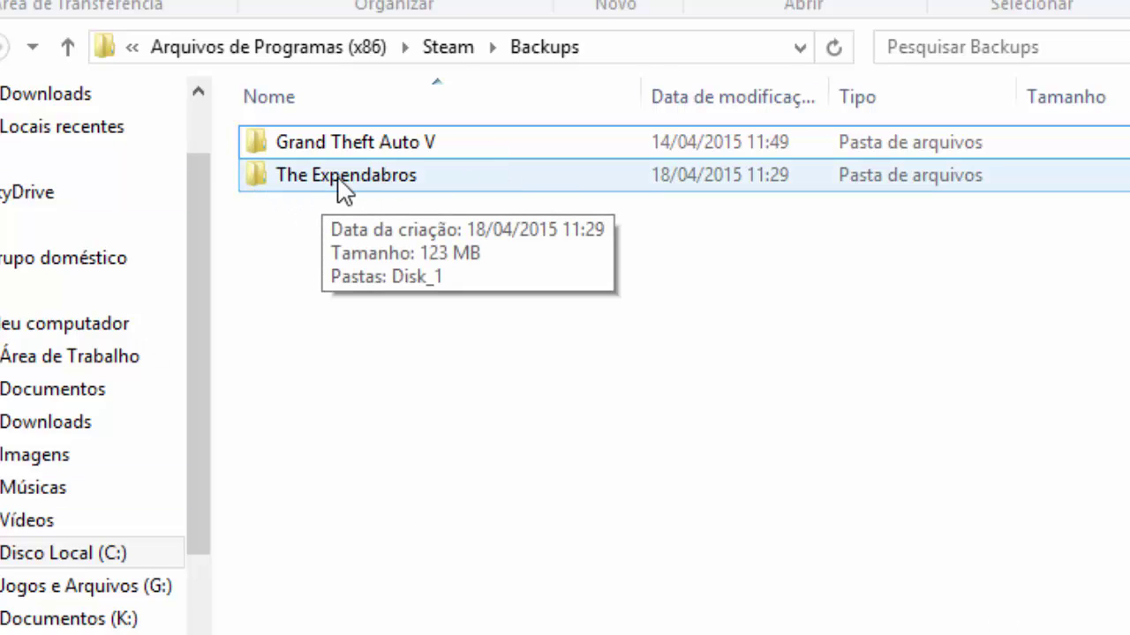
{"action": "key", "text": "Up"}
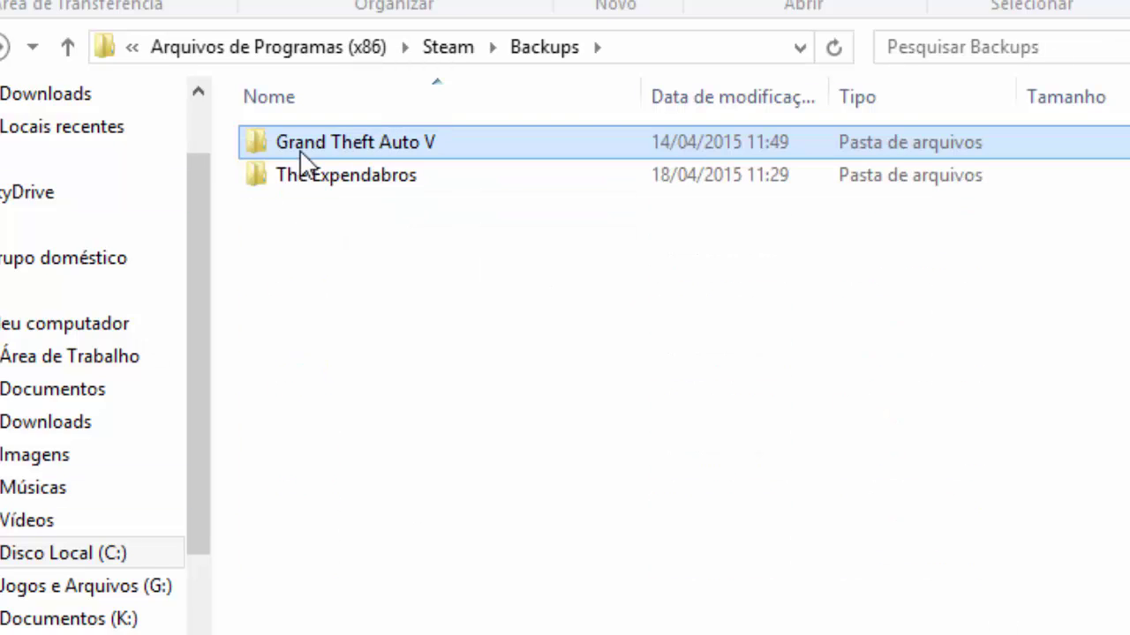
{"action": "double_click", "coordinate": [361, 152]}
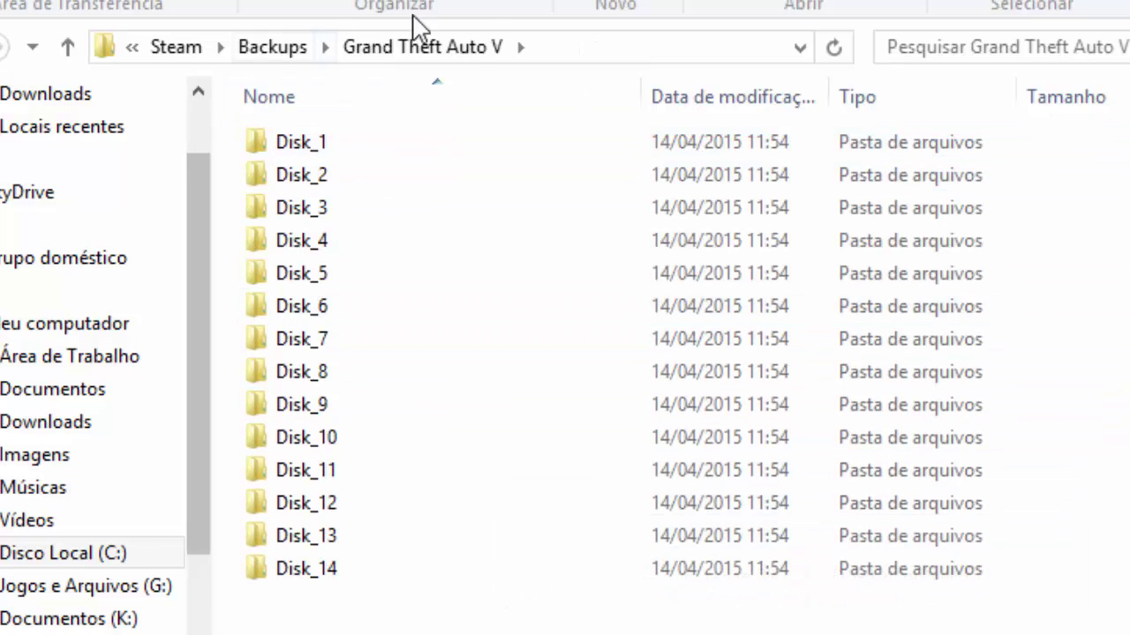
{"action": "key", "text": "BackSpace"}
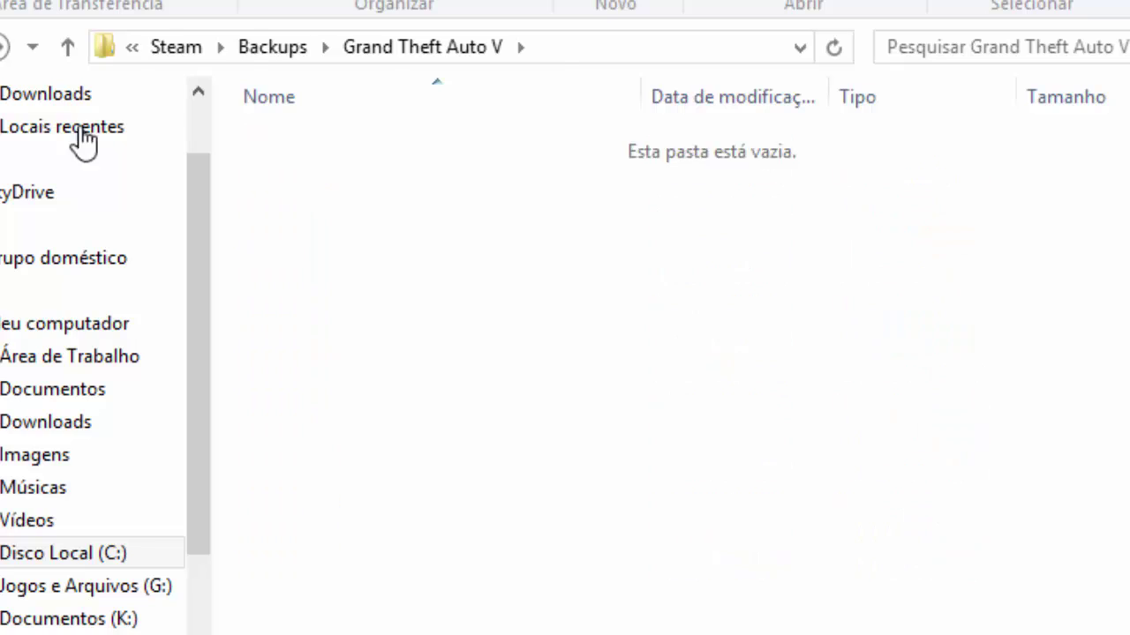
Step: Examine the contents of The Expendabros backup folder and return to the Backups folder
{"action": "double_click", "coordinate": [311, 177]}
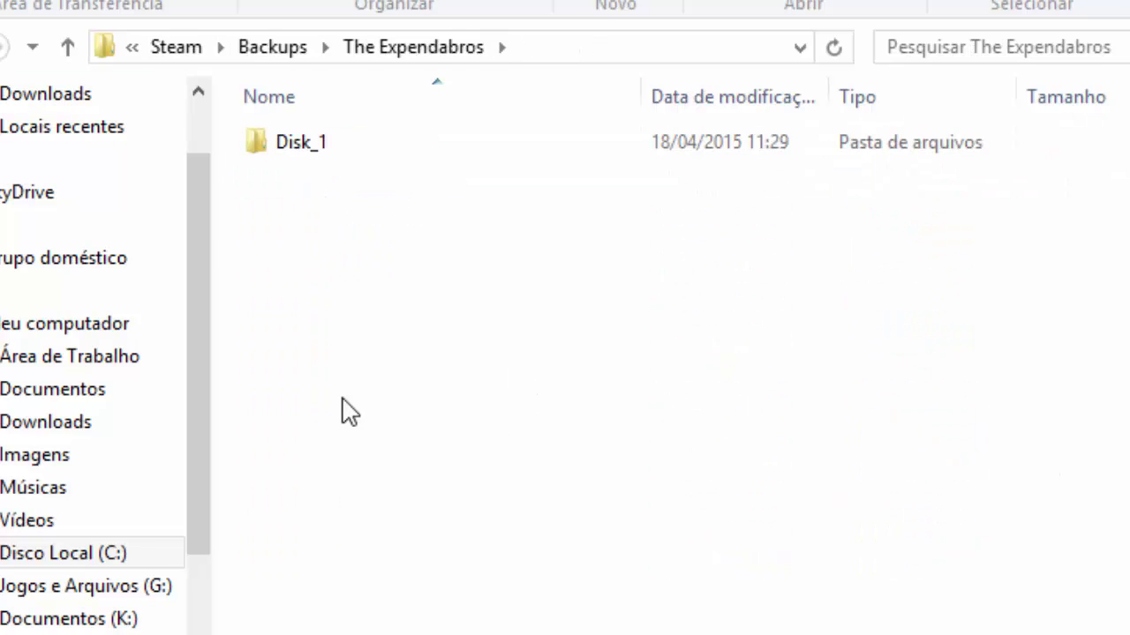
{"action": "key", "text": "BackSpace"}
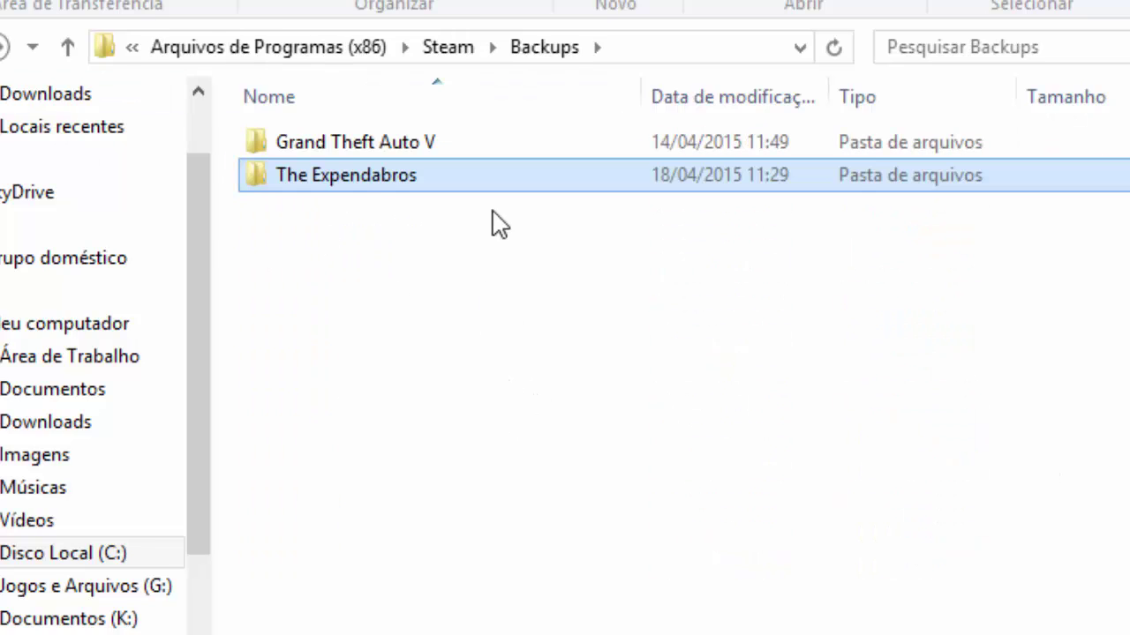
{"action": "double_click", "coordinate": [353, 175]}
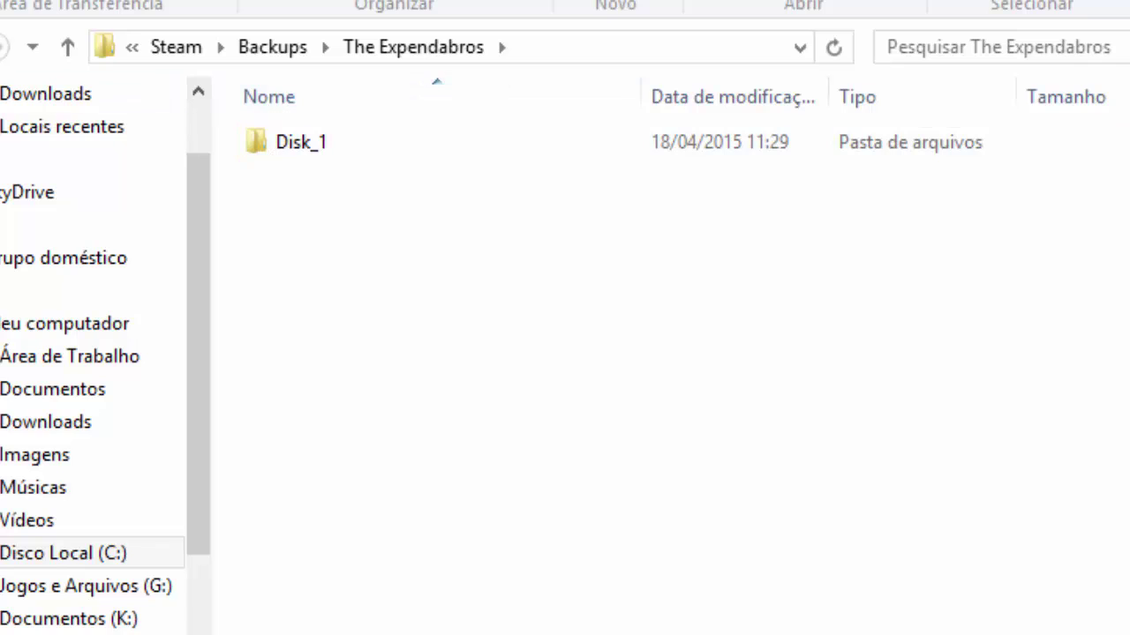
{"action": "left_click", "coordinate": [4, 46]}
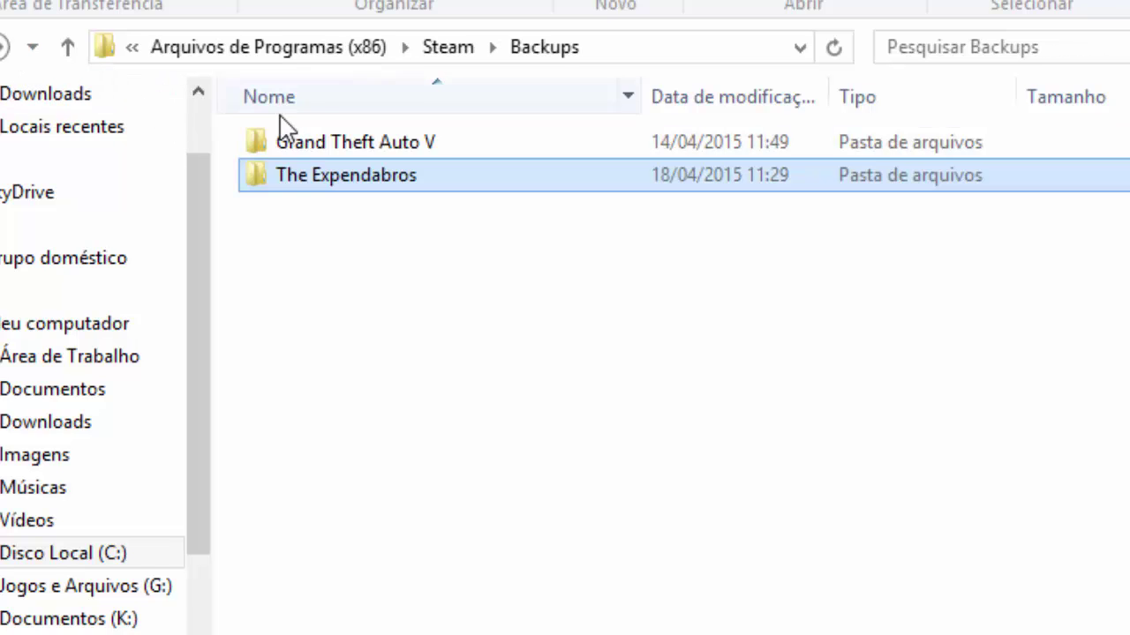
Step: Check the Grand Theft Auto V backup folder again and close the Backups window
{"action": "left_click", "coordinate": [316, 147]}
{"action": "double_click", "coordinate": [315, 147]}
{"action": "key", "text": "BackSpace"}
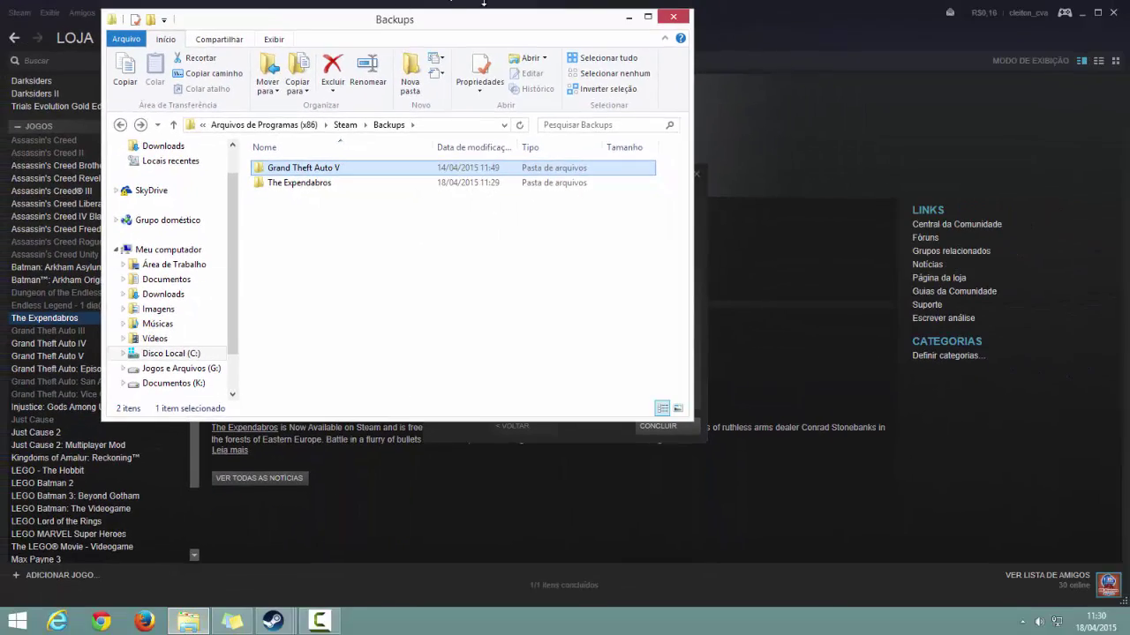
{"action": "left_click", "coordinate": [674, 16]}
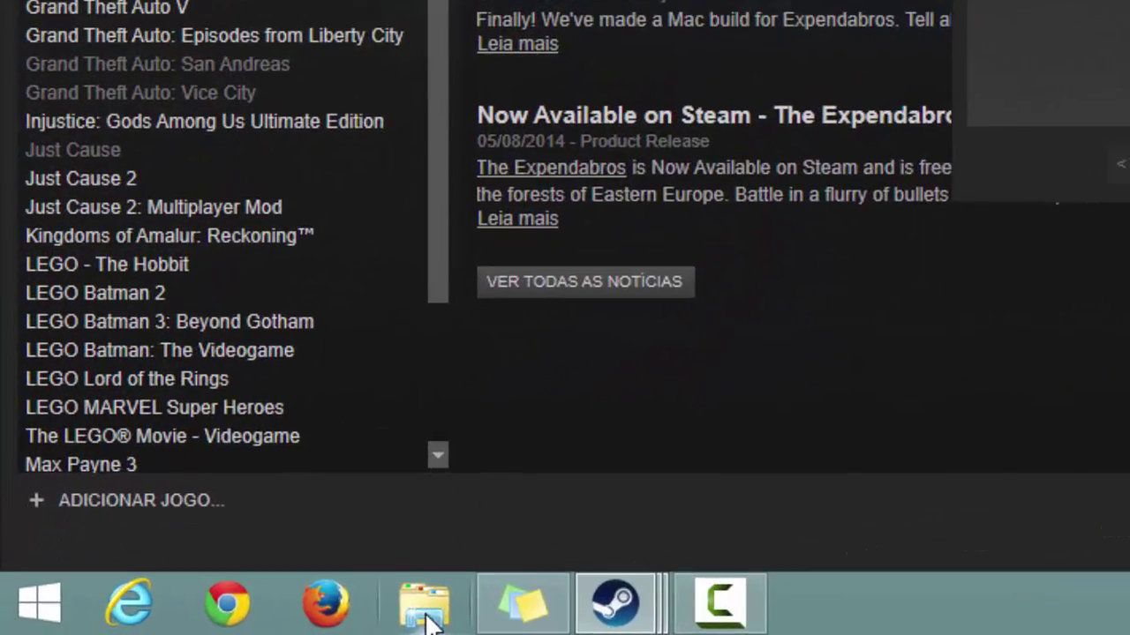
Step: Open Arquivos de Programas (x86) on Disco Local (C:) in a new, maximized File Explorer window
{"action": "left_click", "coordinate": [379, 618]}
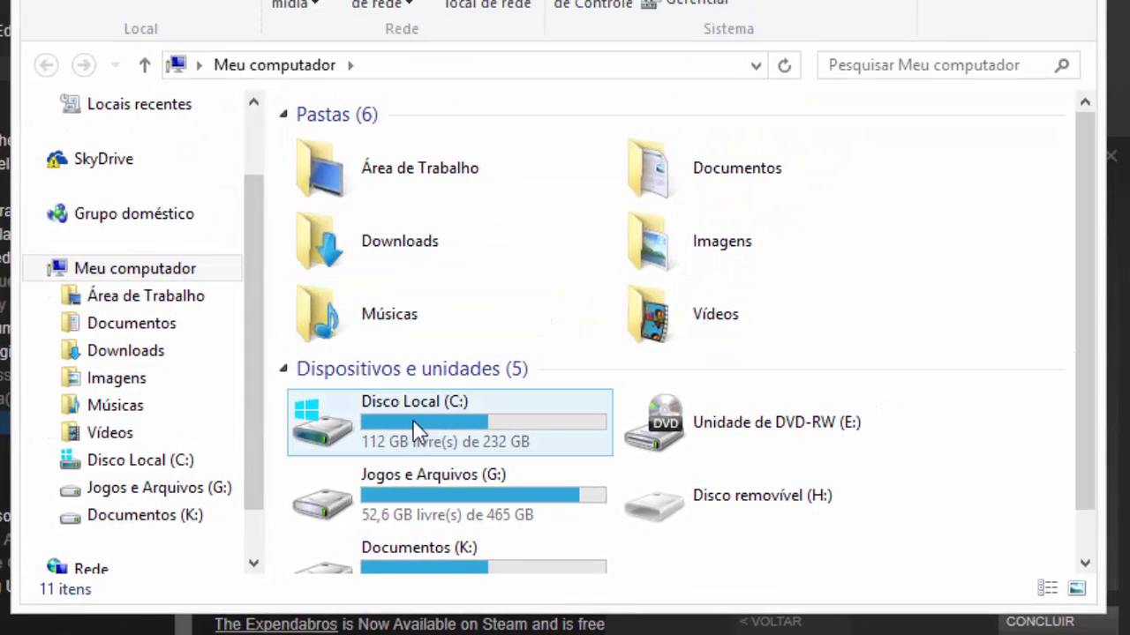
{"action": "double_click", "coordinate": [436, 414]}
{"action": "left_click", "coordinate": [448, 172]}
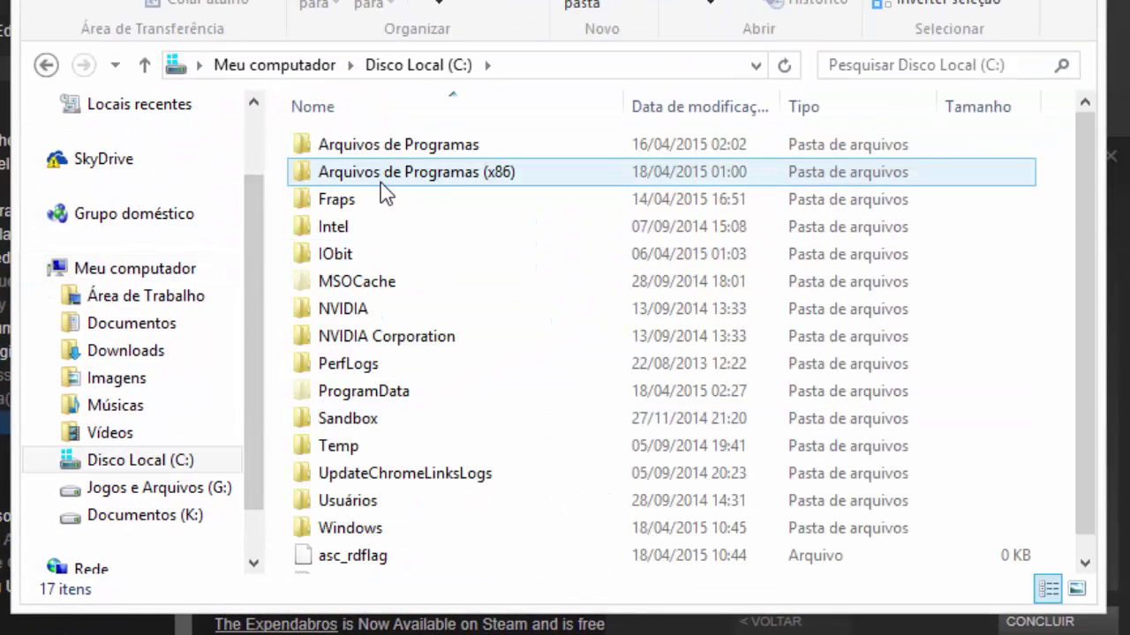
{"action": "double_click", "coordinate": [472, 180]}
{"action": "key", "text": "super+Up"}
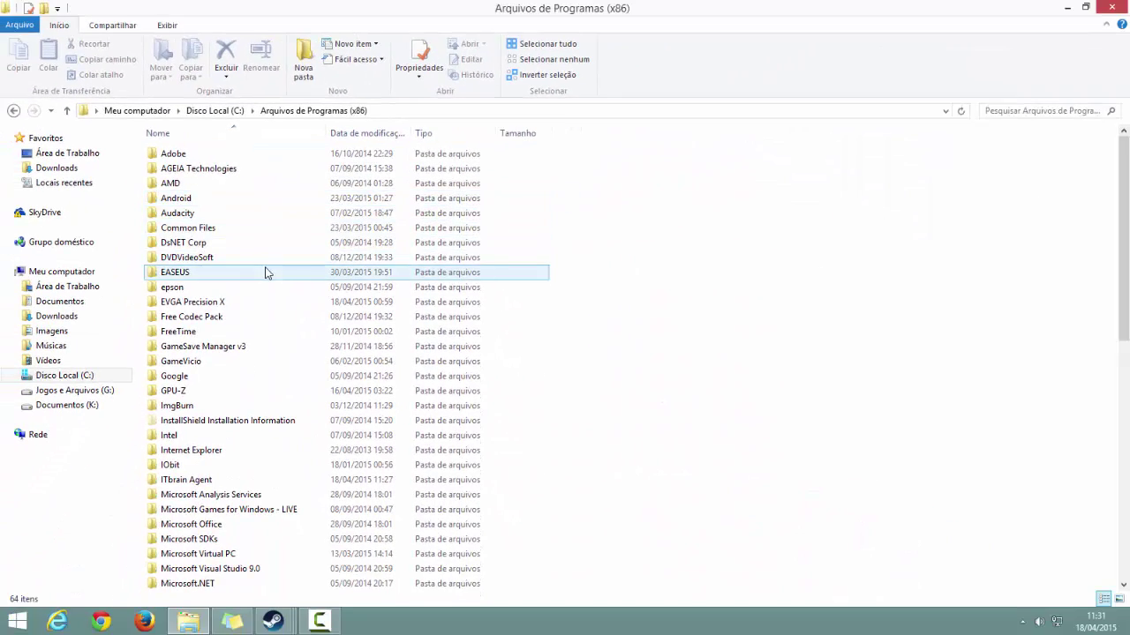
Step: Open the Steam folder's Backups subfolder and look inside The Expendabros backup
{"action": "scroll", "coordinate": [220, 388], "scroll_direction": "down", "scroll_amount": 11}
{"action": "left_click", "coordinate": [174, 345]}
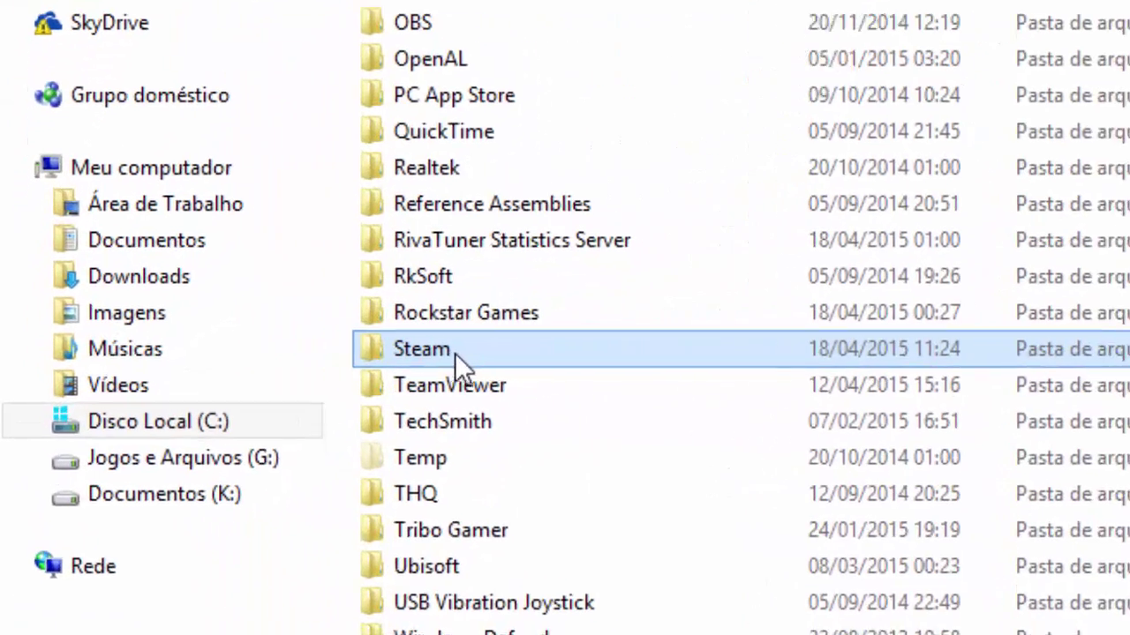
{"action": "mouse_move", "coordinate": [200, 348]}
{"action": "scroll", "coordinate": [512, 494], "scroll_direction": "up", "scroll_amount": 1}
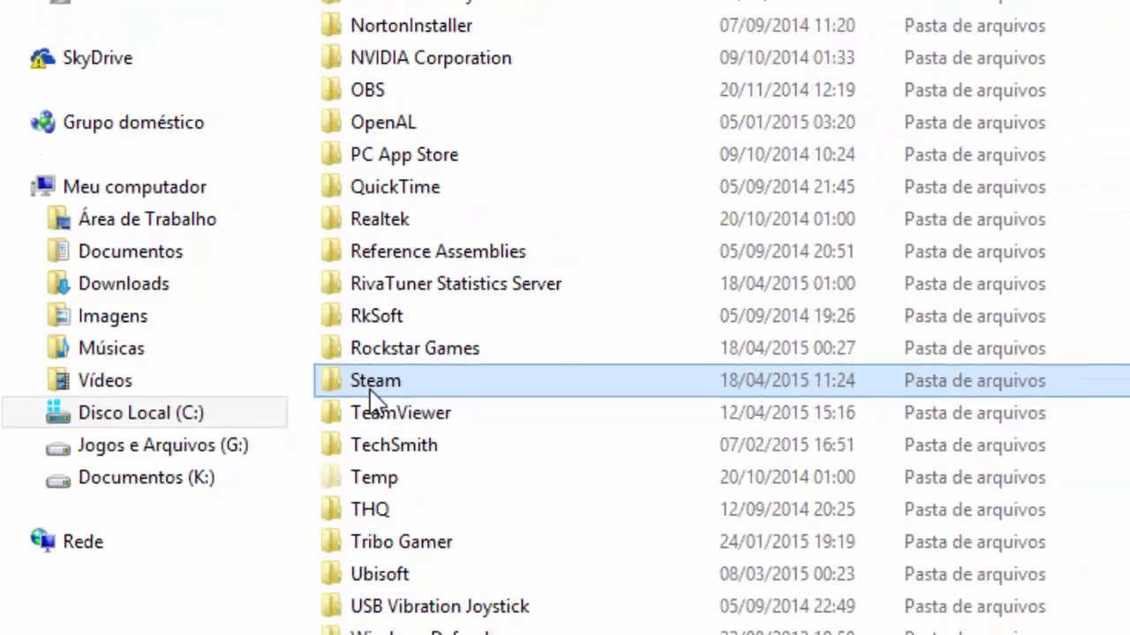
{"action": "double_click", "coordinate": [433, 388]}
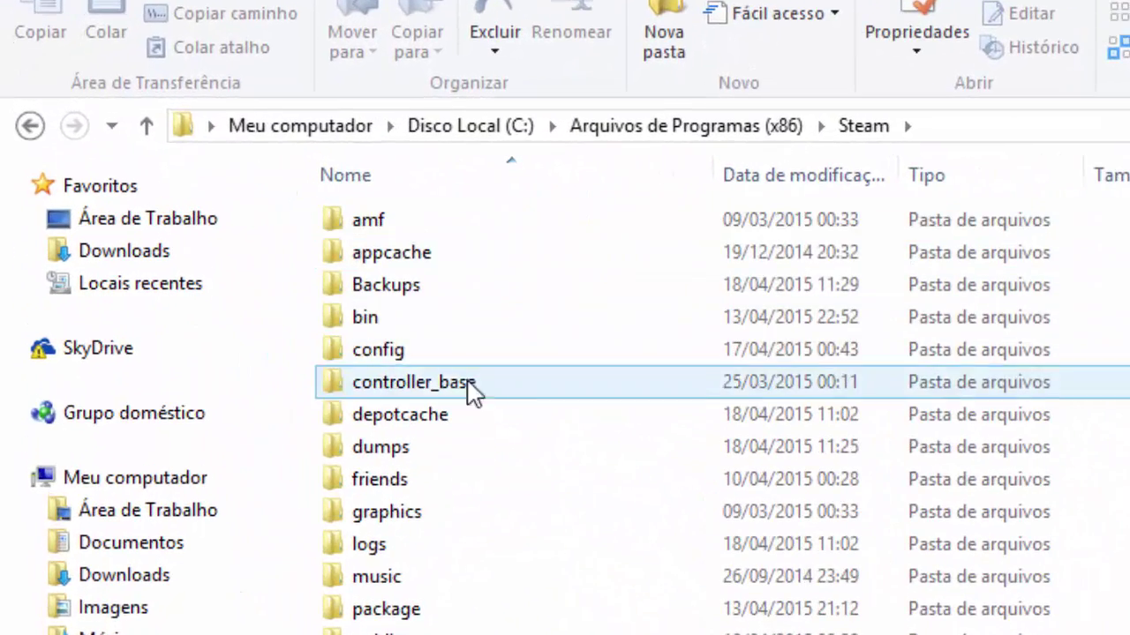
{"action": "double_click", "coordinate": [391, 289]}
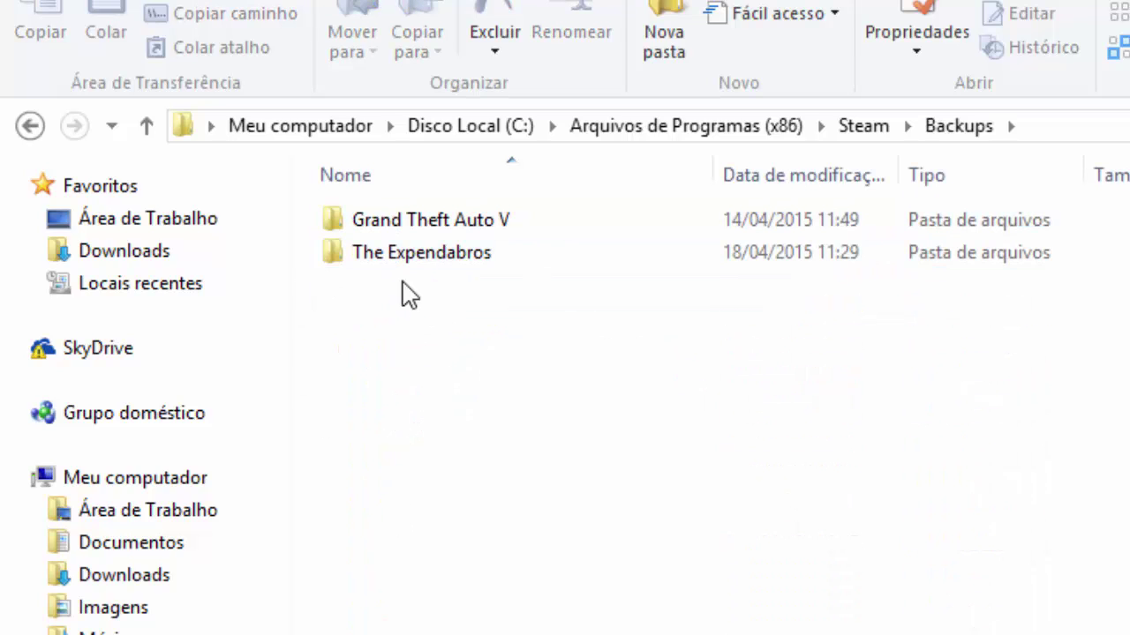
{"action": "double_click", "coordinate": [397, 268]}
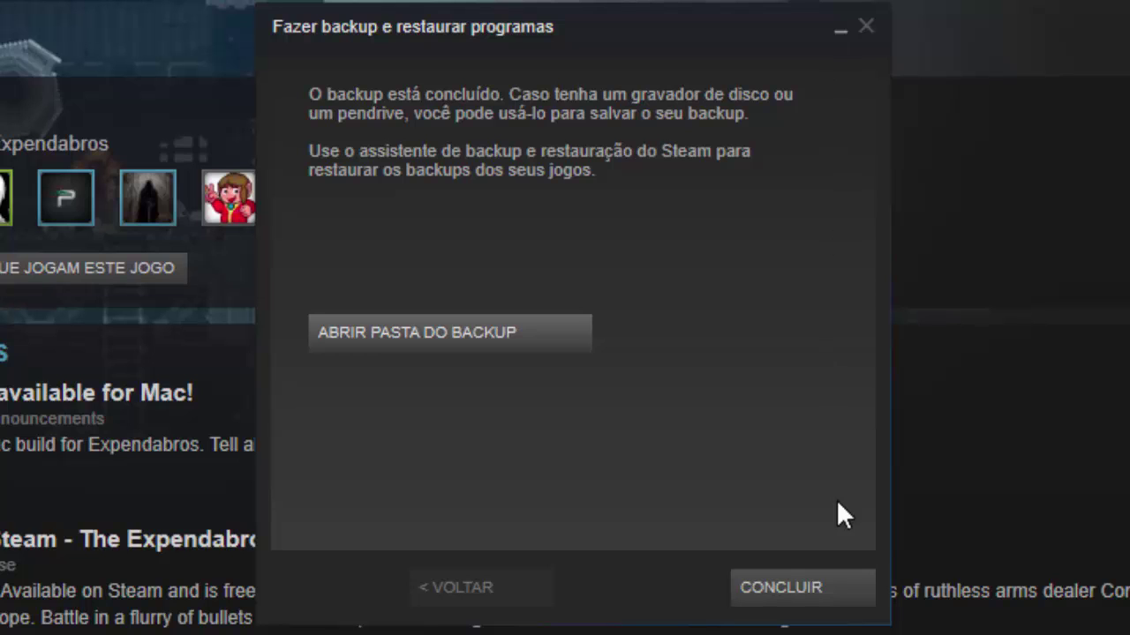
Step: Finish the completed backup and start restoring a previous backup with Steam's backup and restore wizard
{"action": "left_click", "coordinate": [780, 587]}
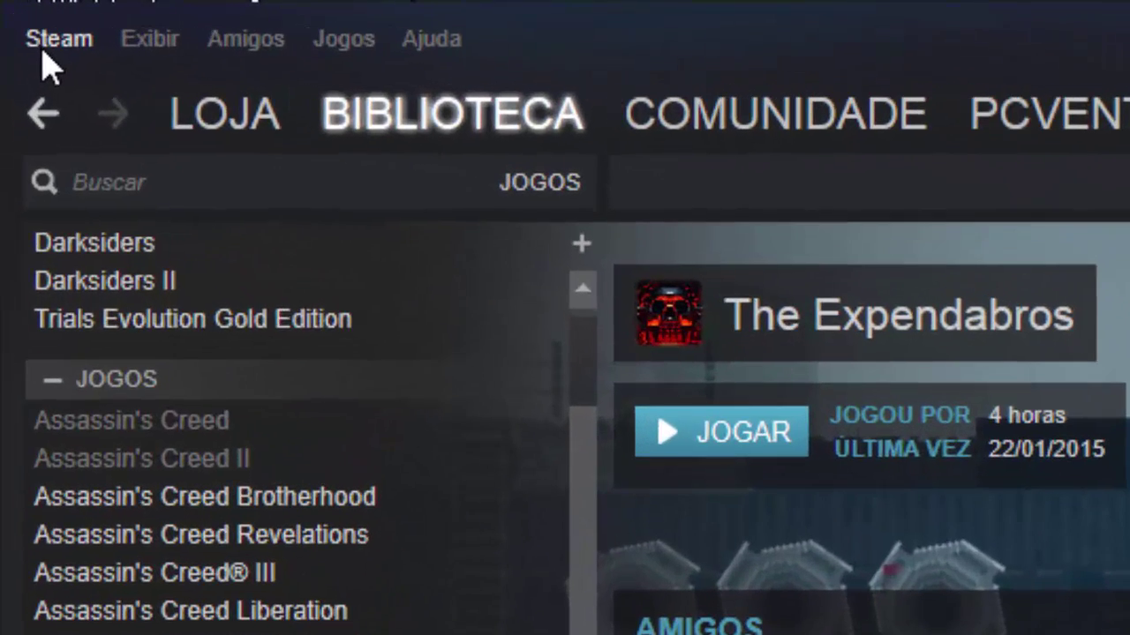
{"action": "left_click", "coordinate": [49, 45]}
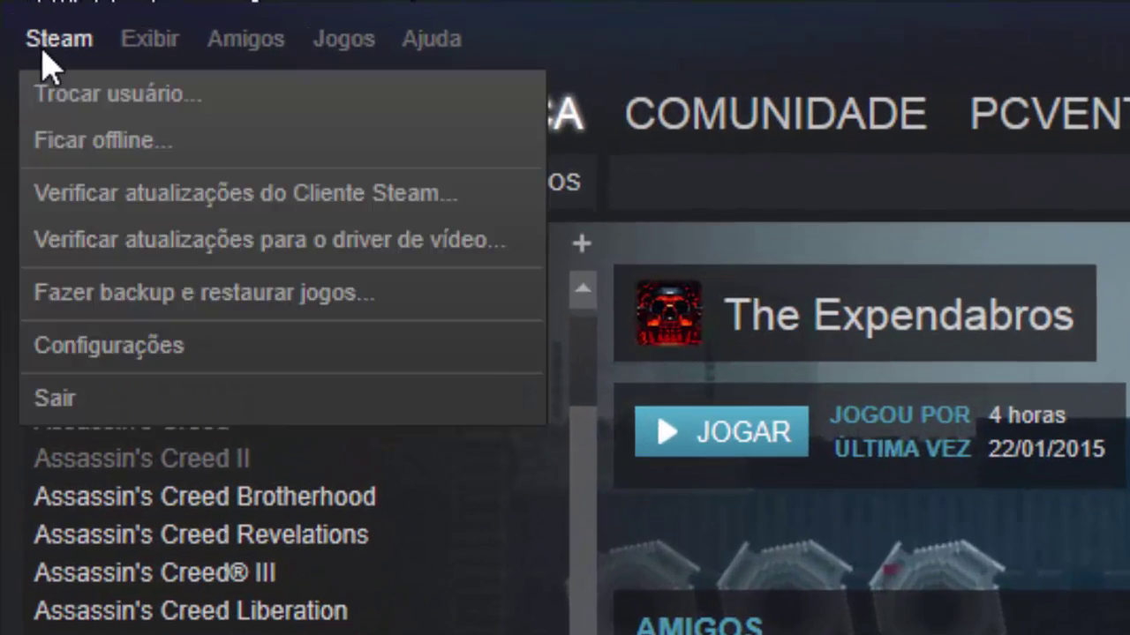
{"action": "left_click", "coordinate": [85, 295]}
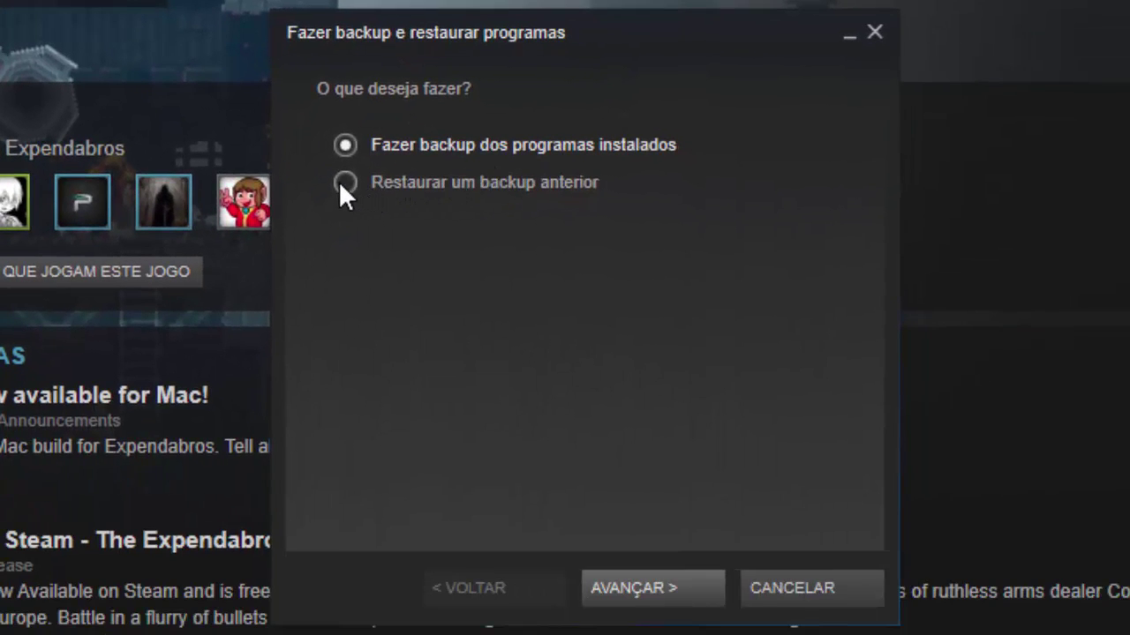
{"action": "left_click", "coordinate": [339, 181]}
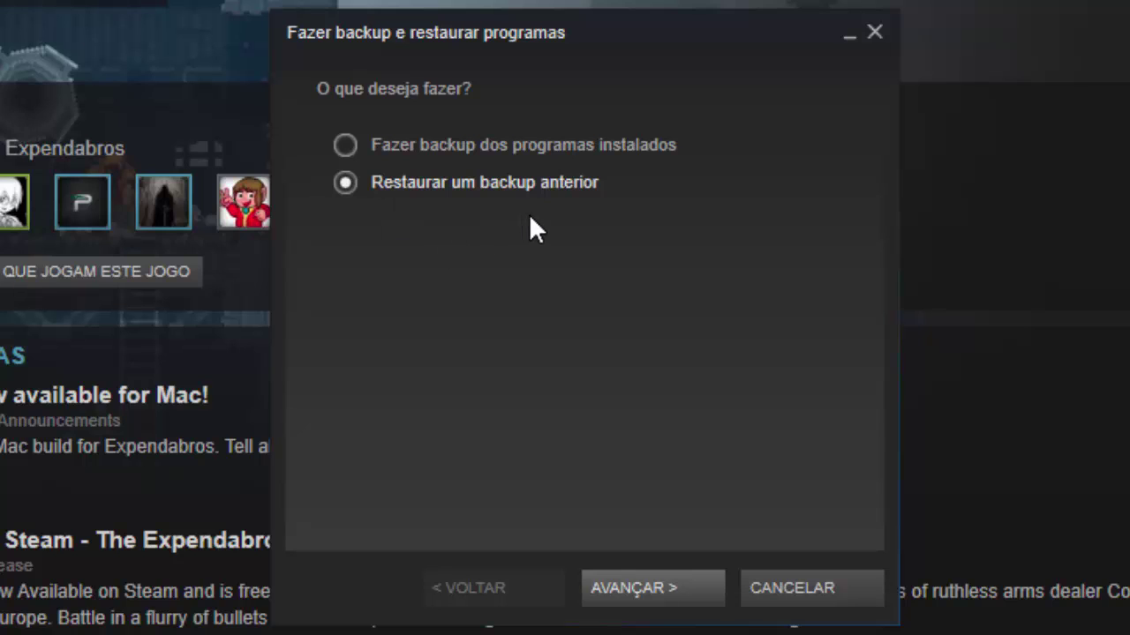
{"action": "left_click", "coordinate": [629, 591]}
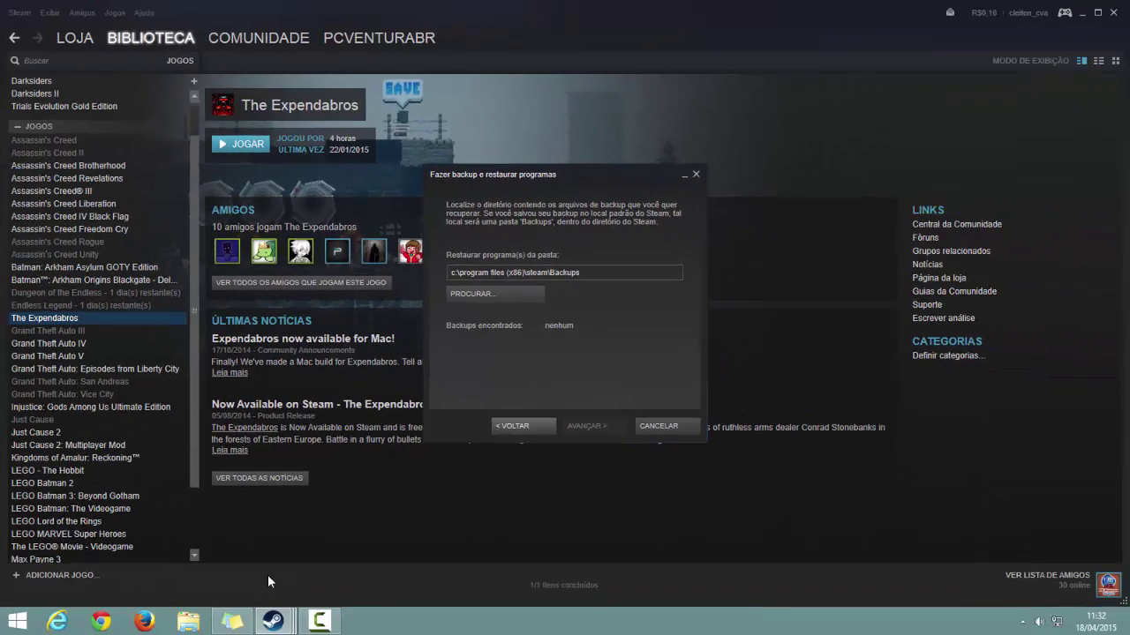
{"action": "left_click", "coordinate": [231, 621]}
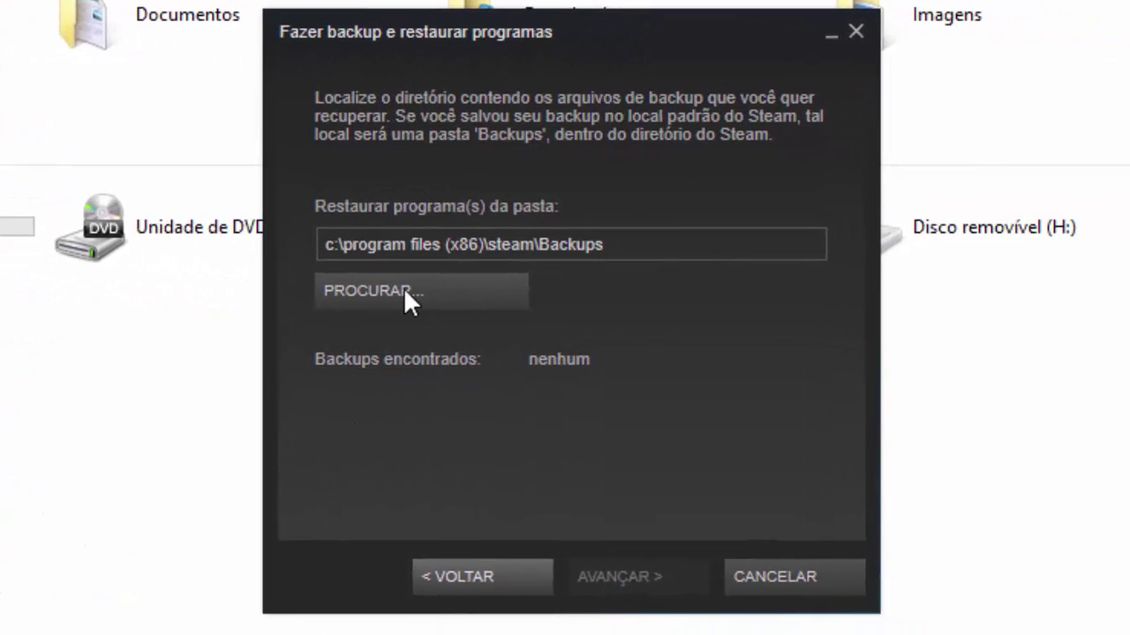
{"action": "left_click", "coordinate": [404, 289]}
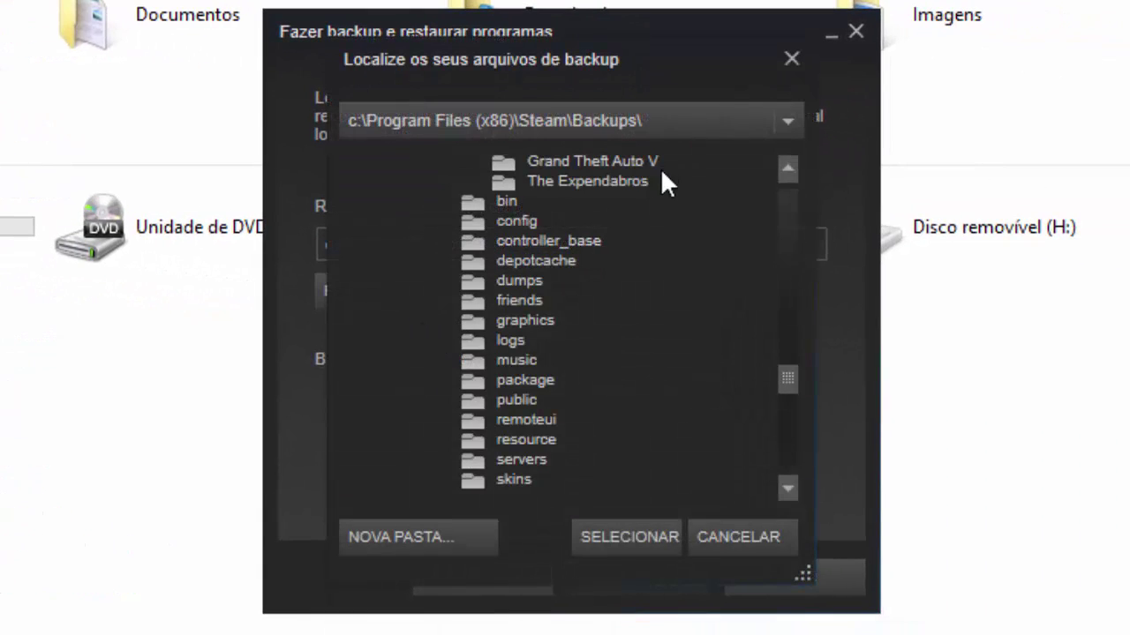
{"action": "left_click_drag", "start_coordinate": [786, 381], "coordinate": [791, 488]}
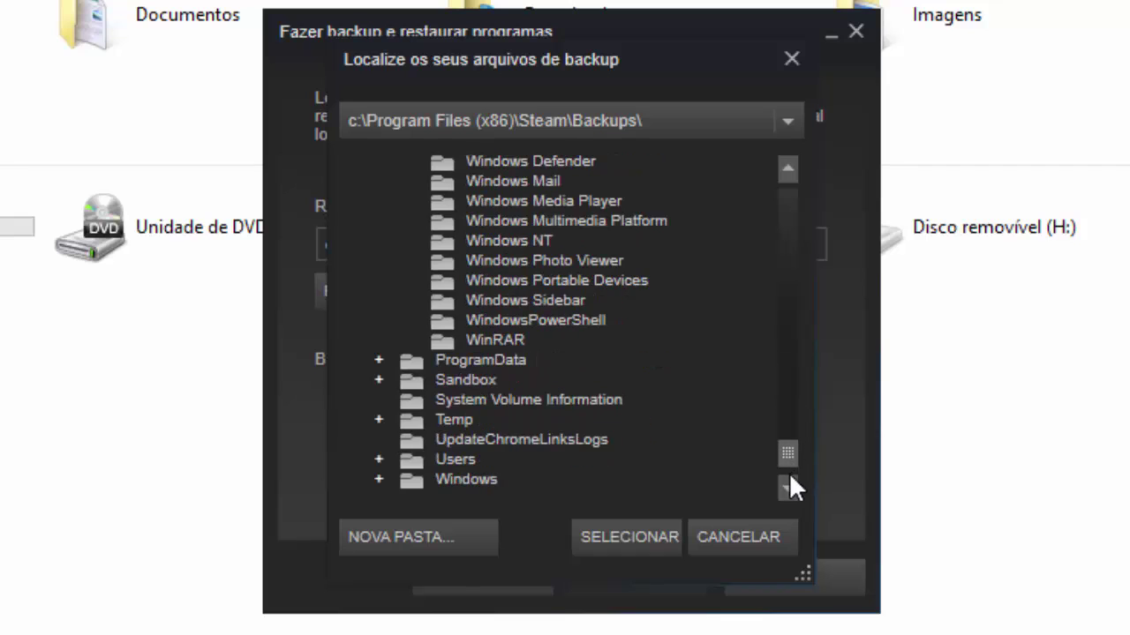
{"action": "left_click", "coordinate": [452, 456]}
{"action": "double_click", "coordinate": [451, 455]}
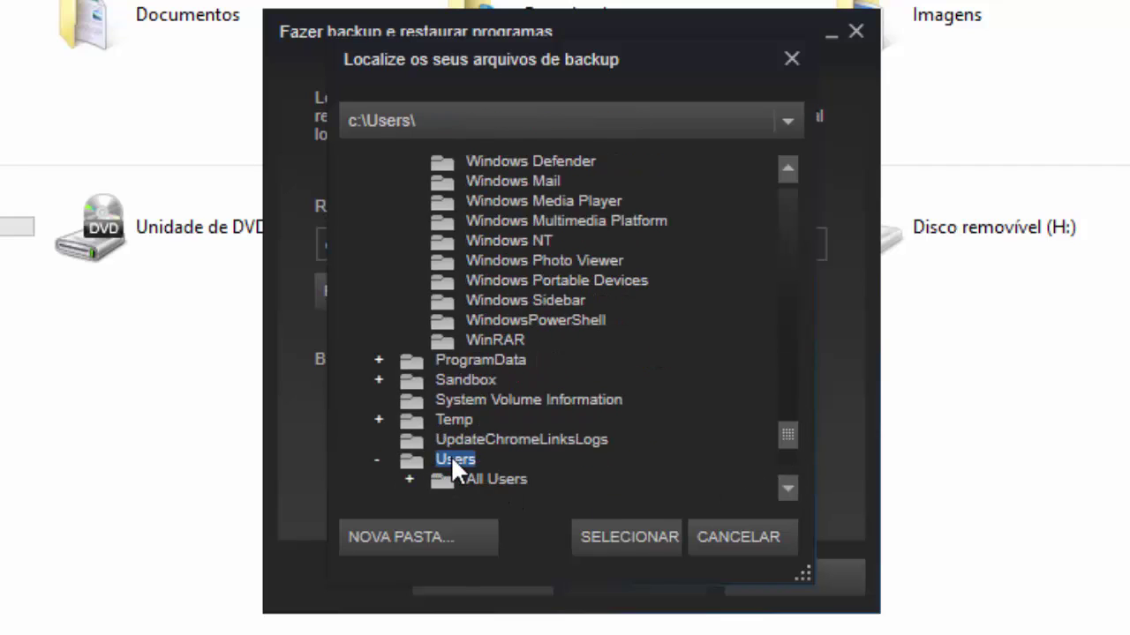
{"action": "left_click", "coordinate": [784, 484]}
{"action": "left_click", "coordinate": [784, 484]}
{"action": "left_click", "coordinate": [784, 483]}
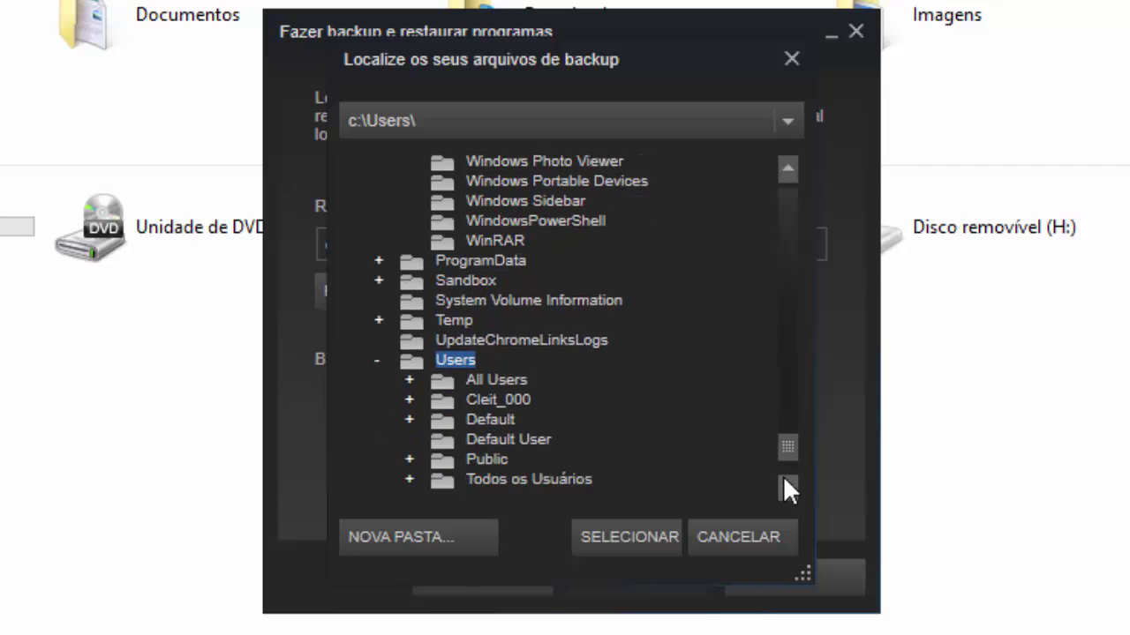
{"action": "left_click", "coordinate": [491, 400]}
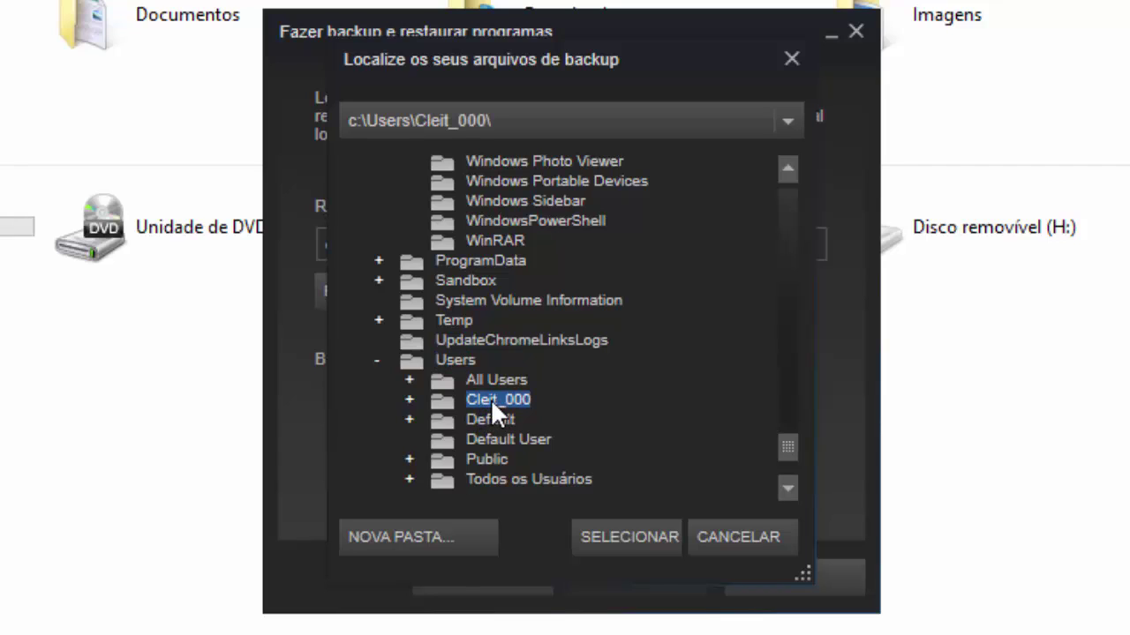
{"action": "left_click", "coordinate": [408, 399]}
{"action": "scroll", "coordinate": [589, 433], "scroll_direction": "down", "scroll_amount": 3}
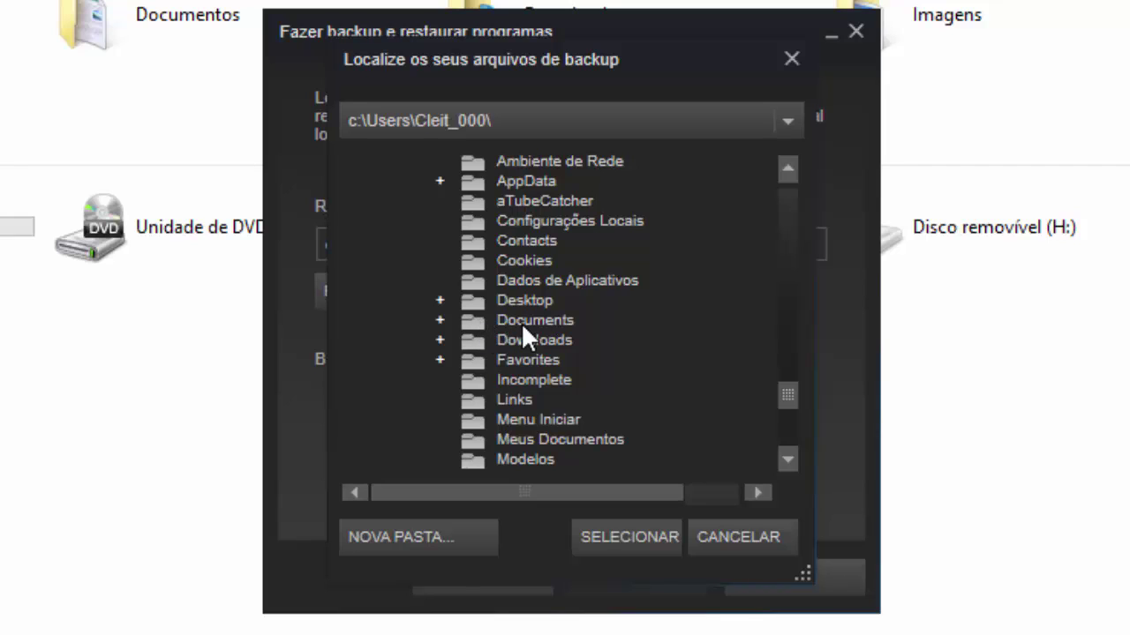
{"action": "double_click", "coordinate": [521, 321]}
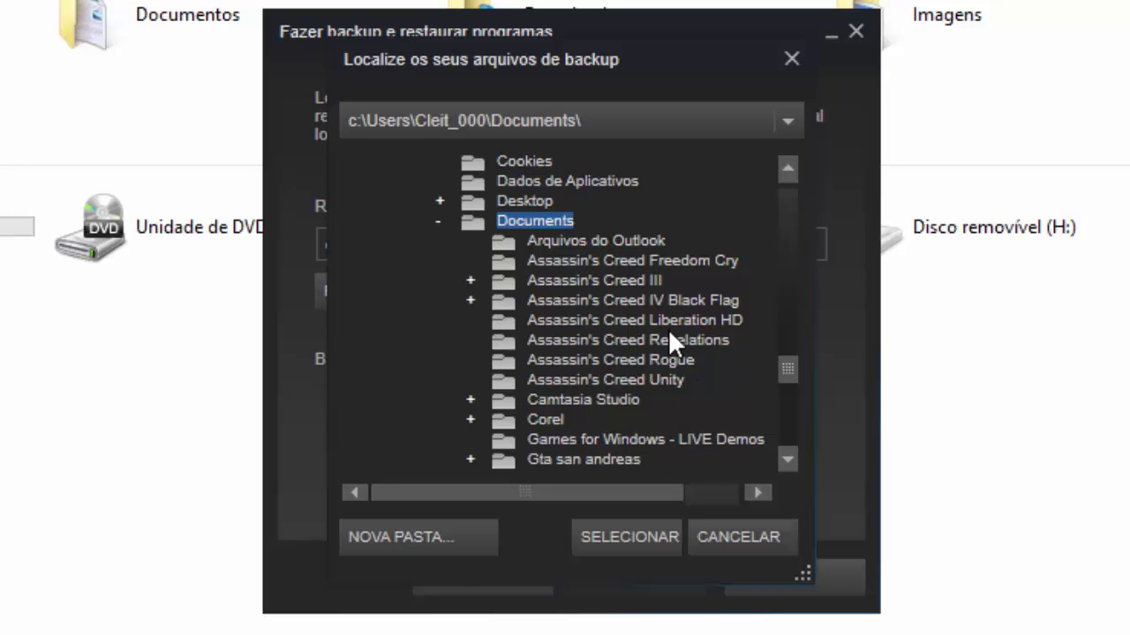
{"action": "left_click", "coordinate": [602, 361]}
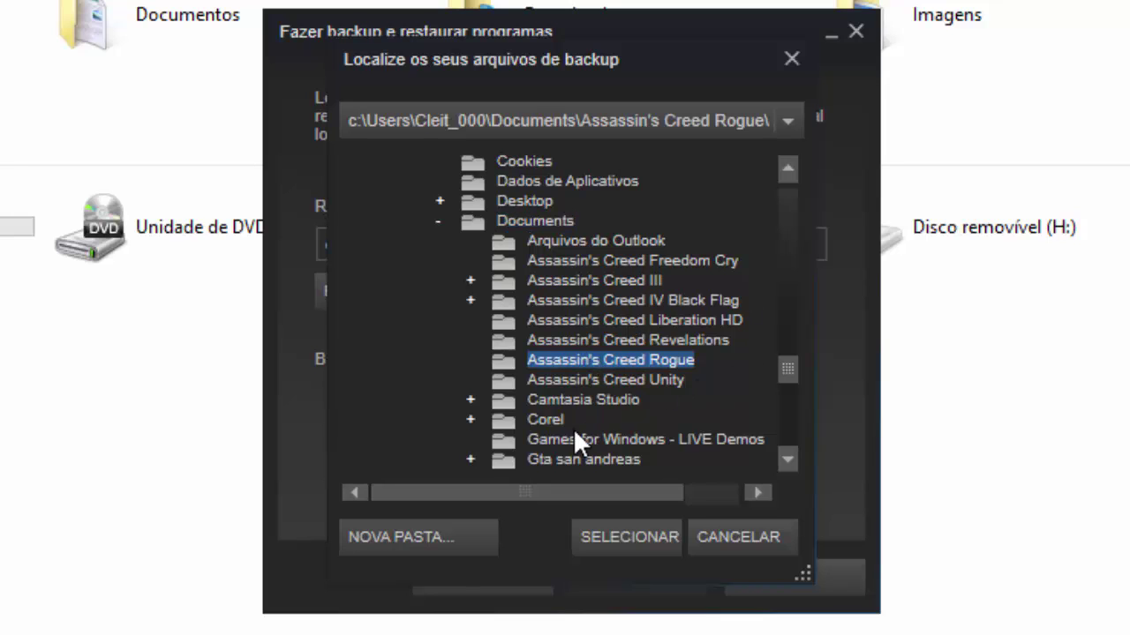
{"action": "left_click", "coordinate": [732, 534]}
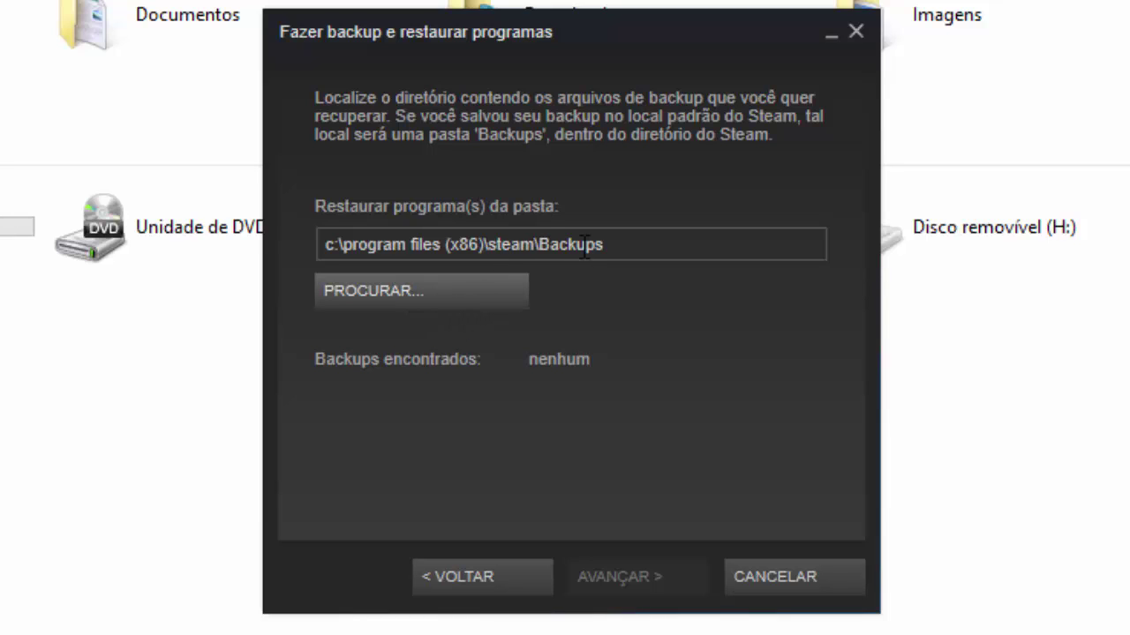
Step: Browse for the backup files and expand the Steam folder under c:\Program Files (x86)
{"action": "left_click", "coordinate": [369, 290]}
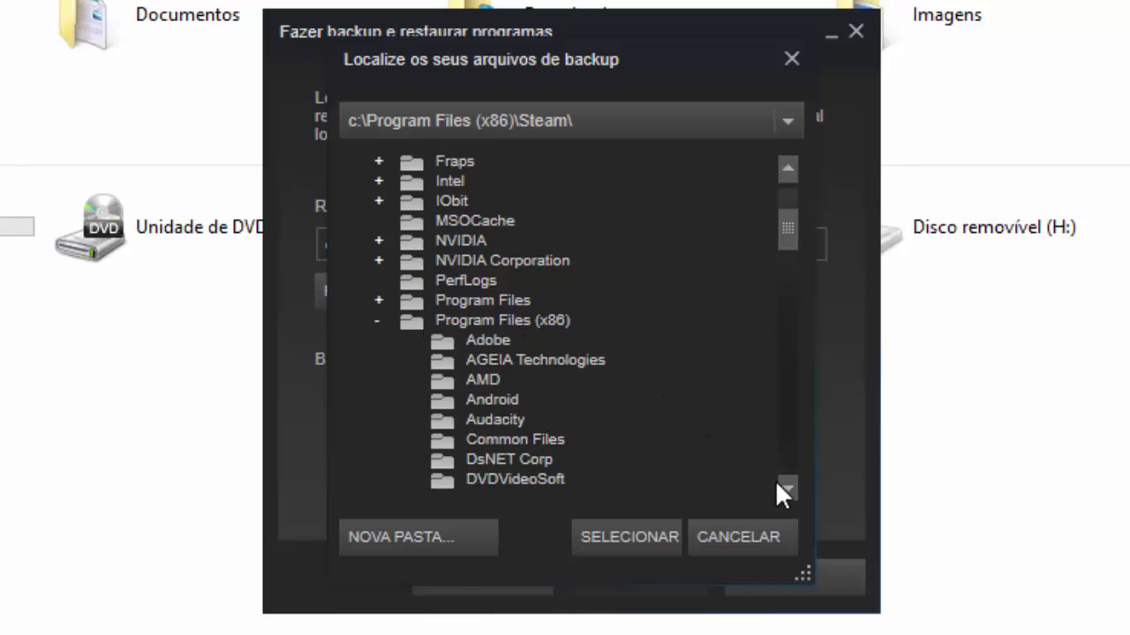
{"action": "scroll", "coordinate": [786, 486], "scroll_direction": "down", "scroll_amount": 6}
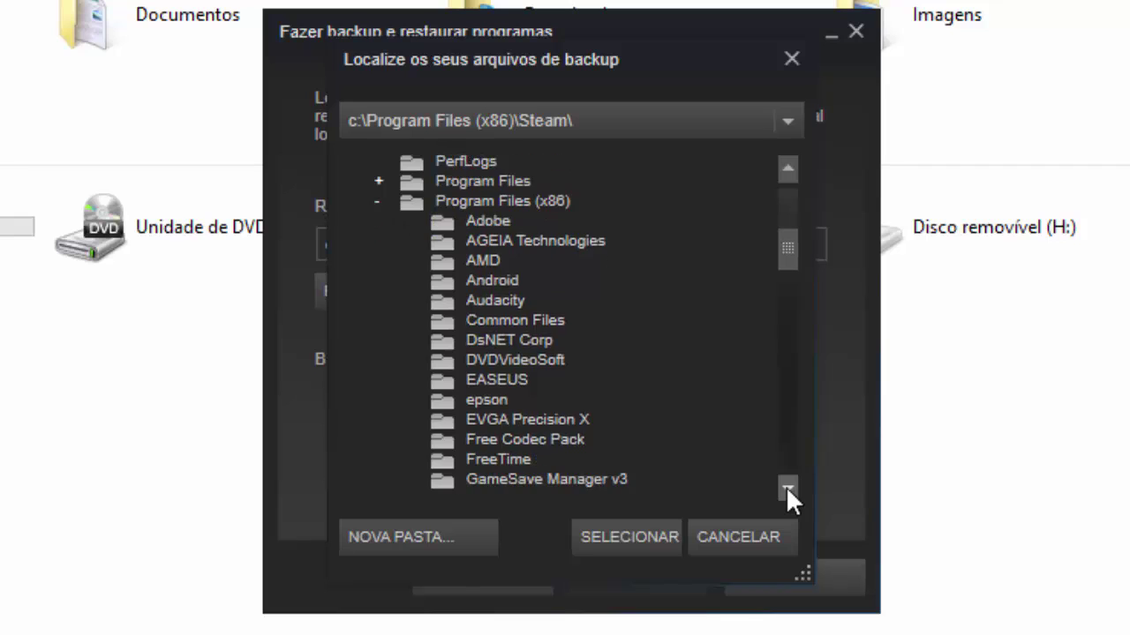
{"action": "scroll", "coordinate": [786, 486], "scroll_direction": "down", "scroll_amount": 7}
{"action": "left_click", "coordinate": [785, 373]}
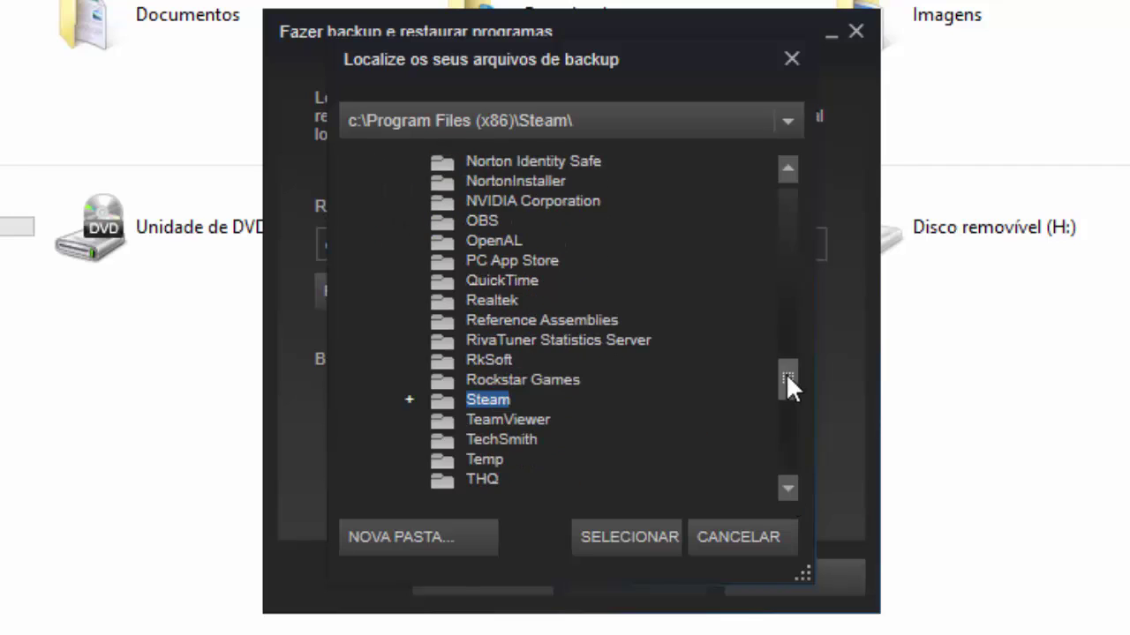
{"action": "scroll", "coordinate": [786, 373], "scroll_direction": "down", "scroll_amount": 1}
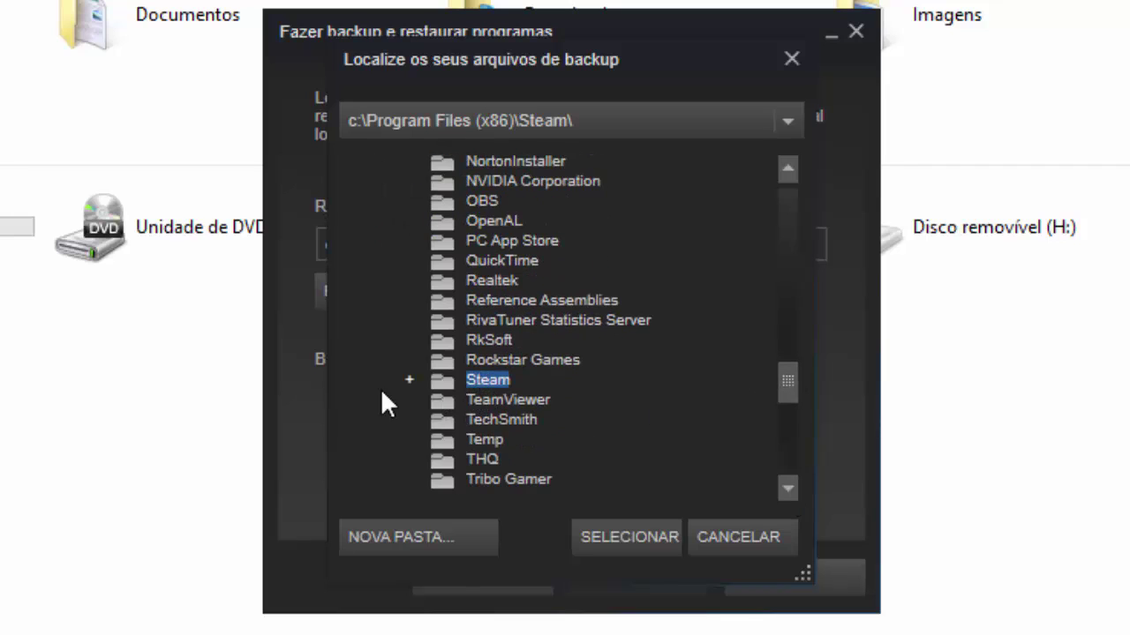
{"action": "left_click", "coordinate": [409, 379]}
Step: Select The Expendabros folder inside Backups as the restore source and proceed with the restore
{"action": "left_click", "coordinate": [787, 488]}
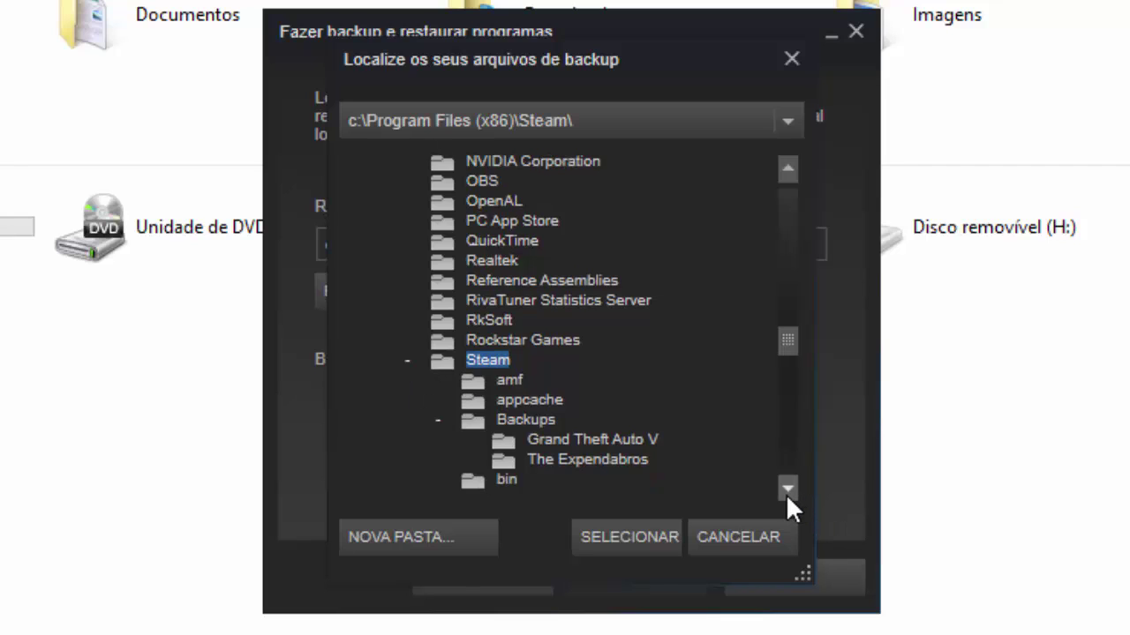
{"action": "left_click", "coordinate": [787, 488]}
{"action": "left_click", "coordinate": [787, 488]}
{"action": "left_click", "coordinate": [787, 488]}
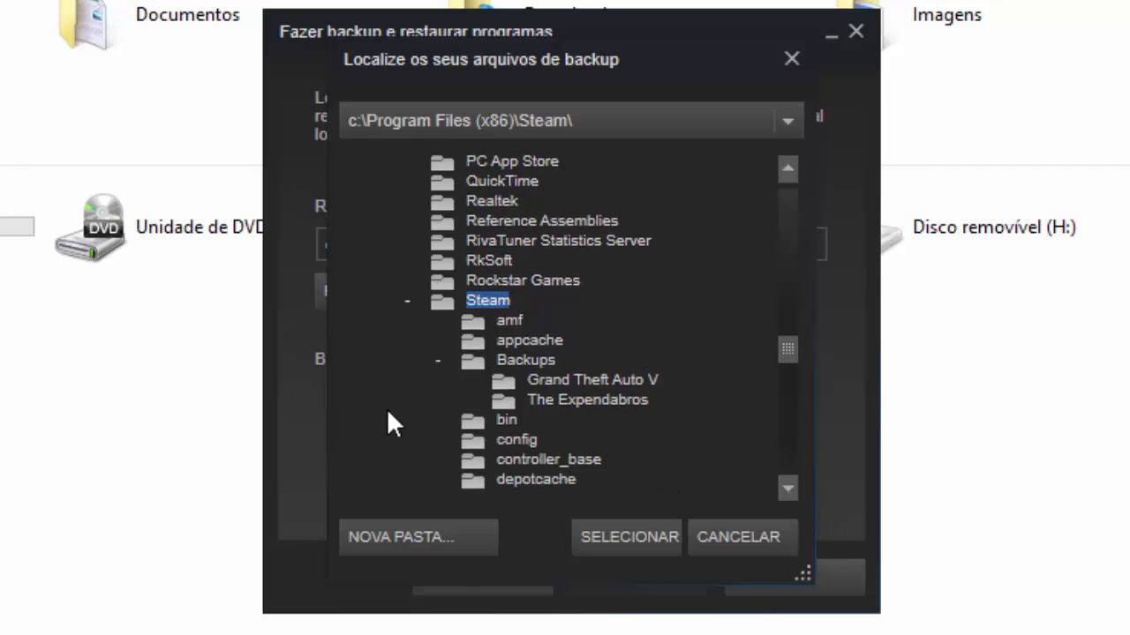
{"action": "left_click", "coordinate": [456, 360]}
{"action": "left_click", "coordinate": [440, 360]}
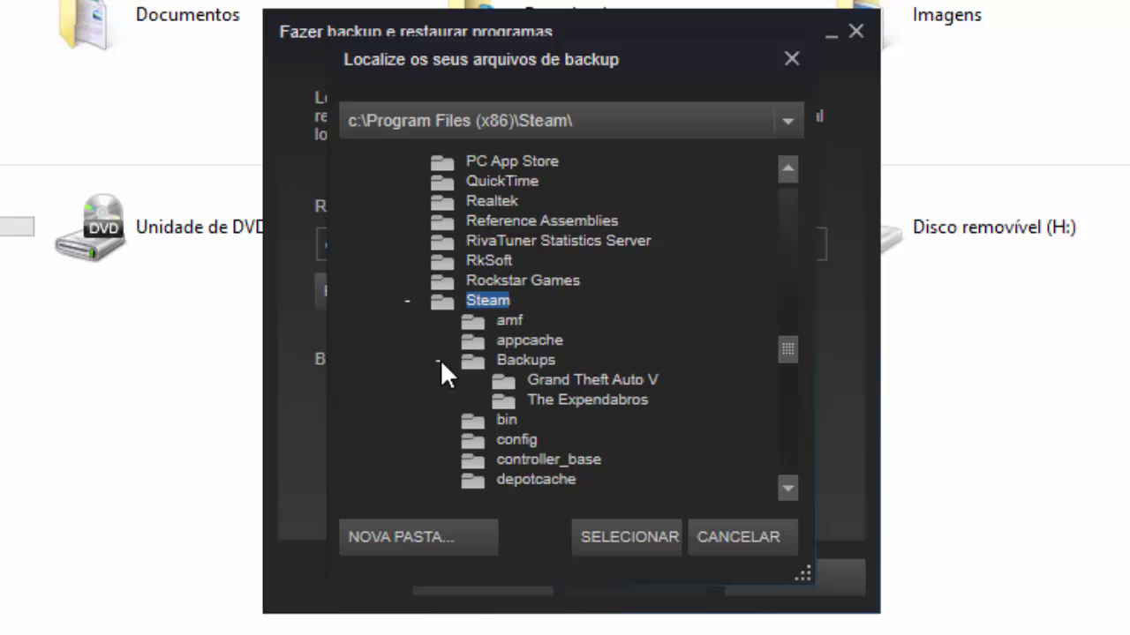
{"action": "left_click", "coordinate": [537, 397]}
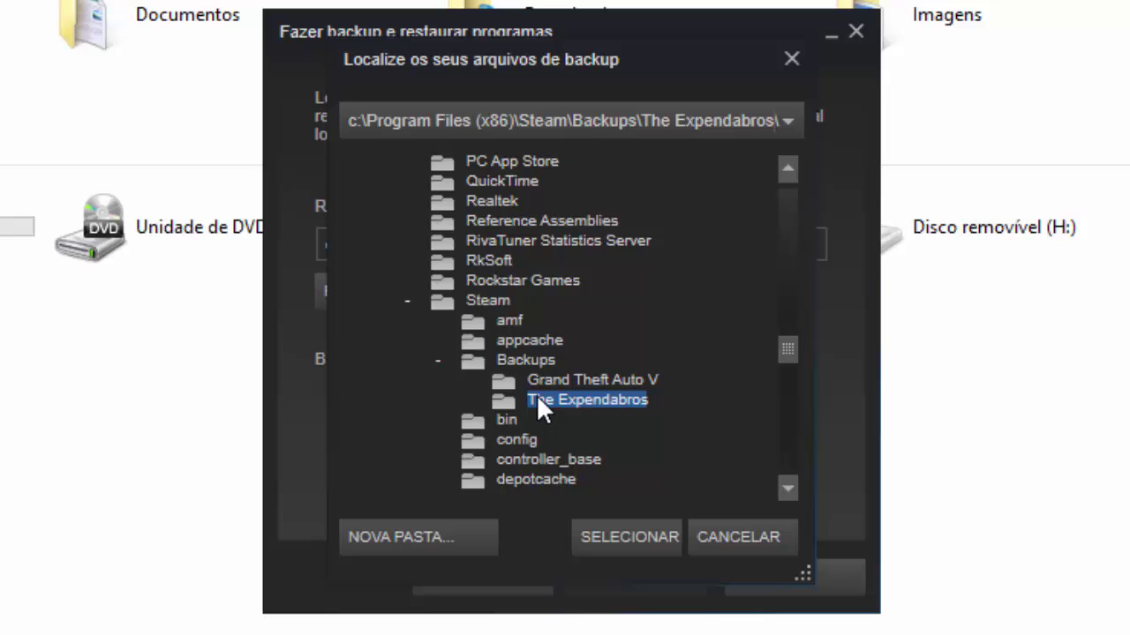
{"action": "left_click", "coordinate": [608, 538]}
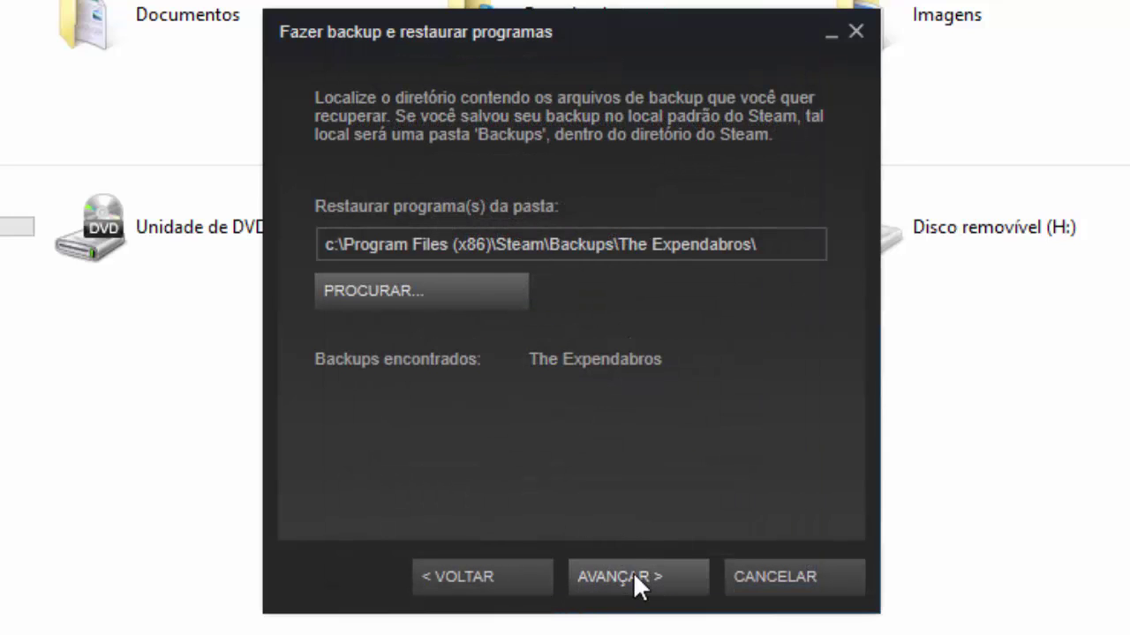
{"action": "left_click", "coordinate": [633, 572]}
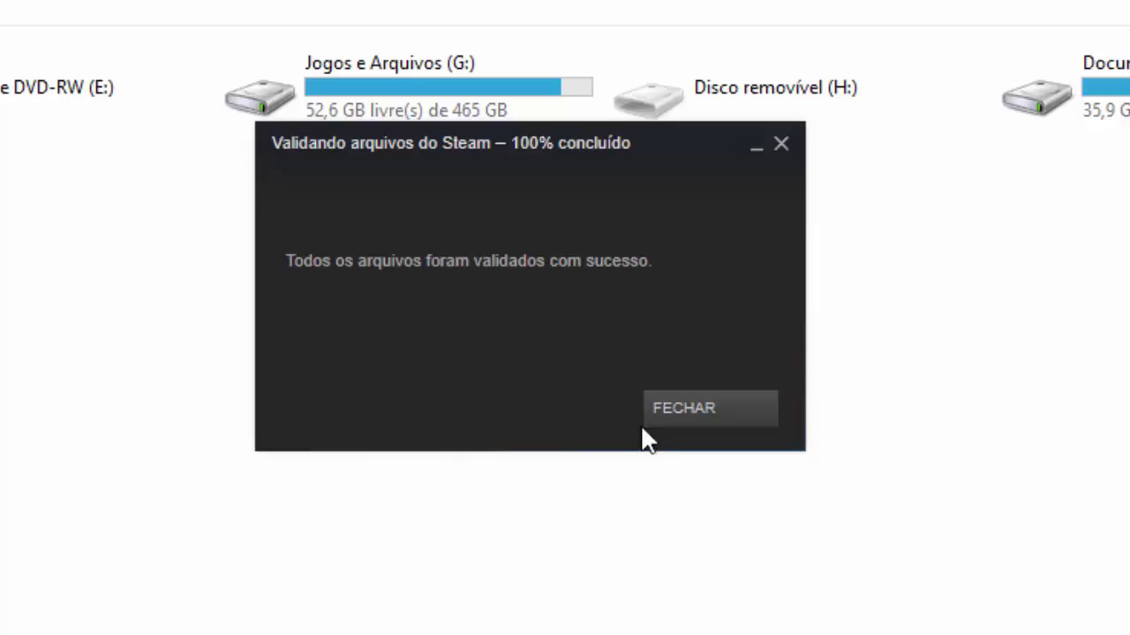
Step: Close the Steam file validation window and switch to the main Steam library window
{"action": "left_click", "coordinate": [706, 410]}
{"action": "mouse_move", "coordinate": [274, 623]}
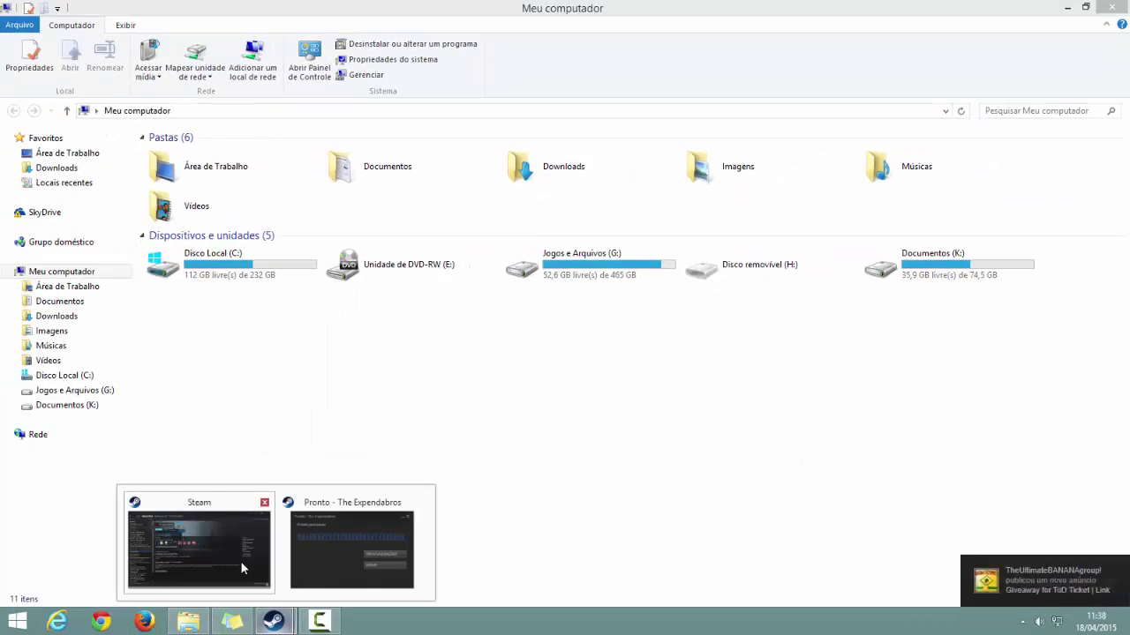
{"action": "left_click", "coordinate": [241, 568]}
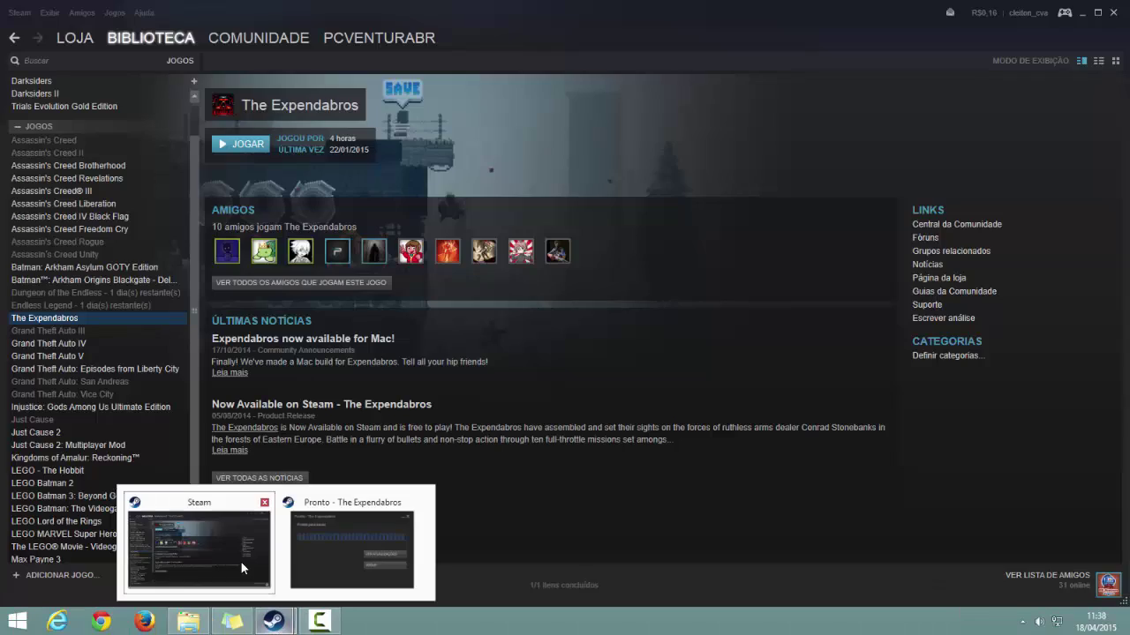